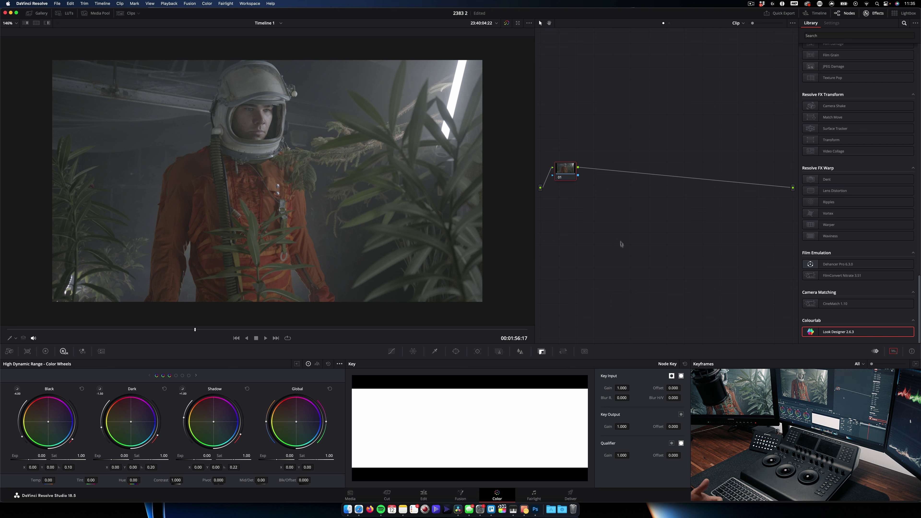
Widen the node graph area and apply the Color Space Transform effect to node 01
drag(533, 190, 474, 193)
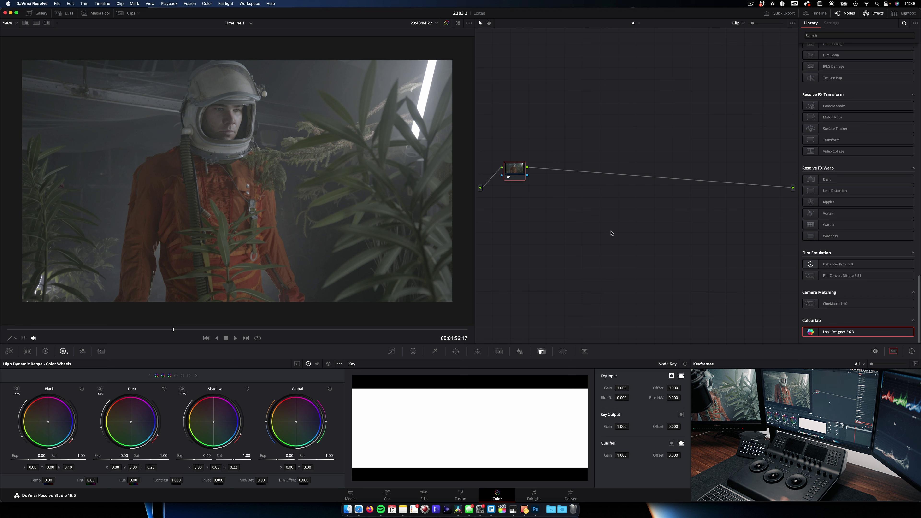
scroll(877, 189, up, 10)
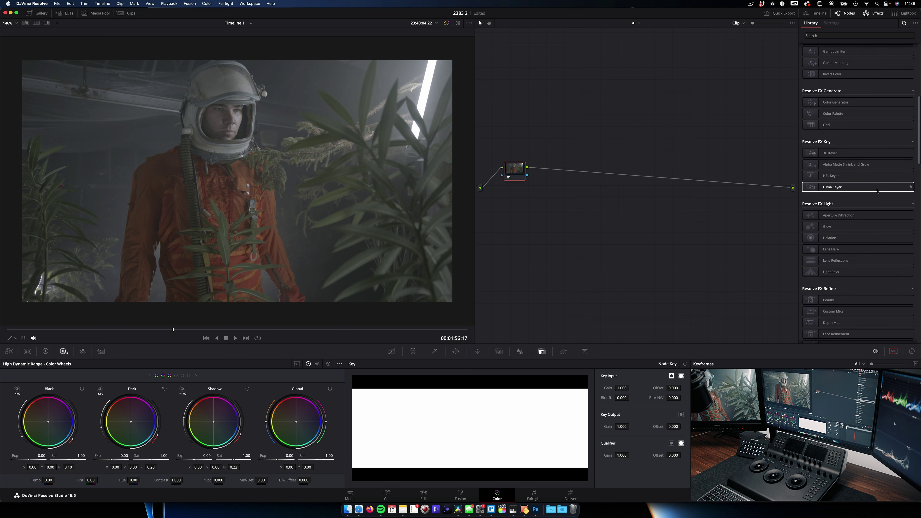
scroll(876, 190, up, 5)
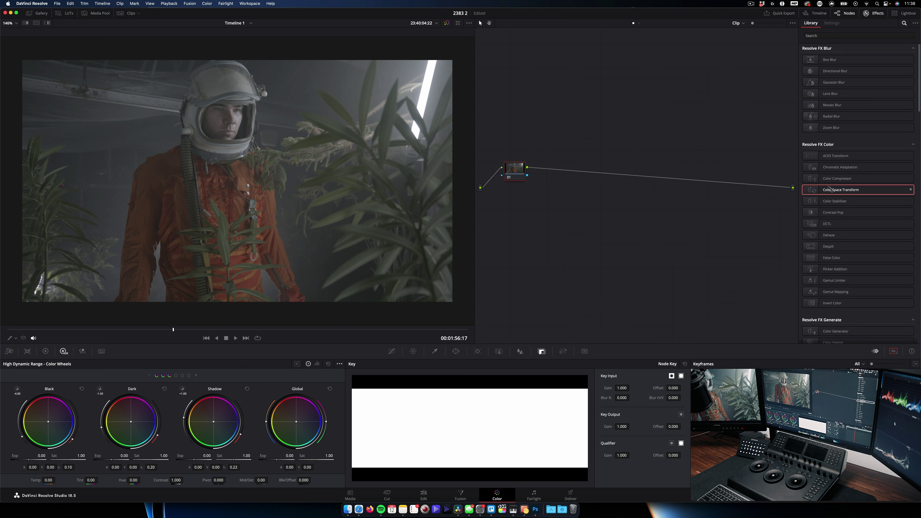
drag(829, 189, 513, 112)
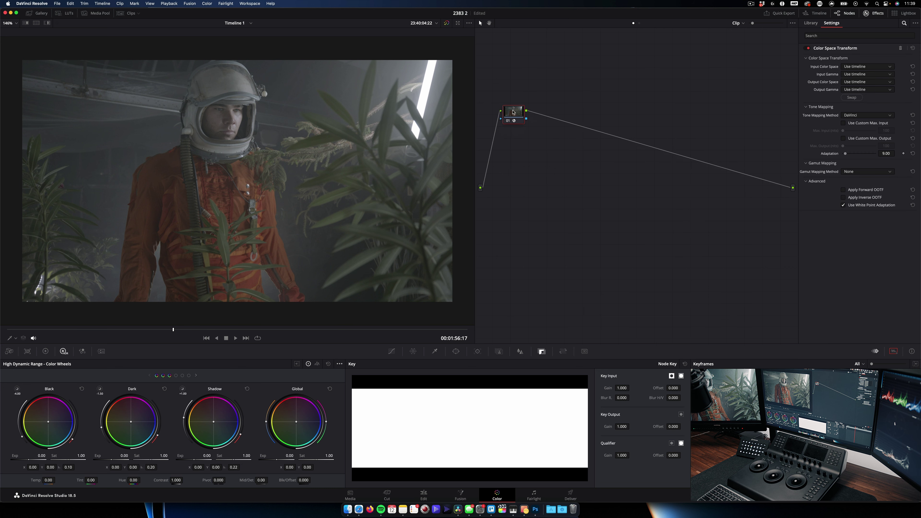
Set the transform's input color space to Blackmagic Design Wide Gamut Gen 4/5 and its input gamma to Blackmagic Design 4.6K Film
click(859, 66)
scroll(861, 125, down, 4)
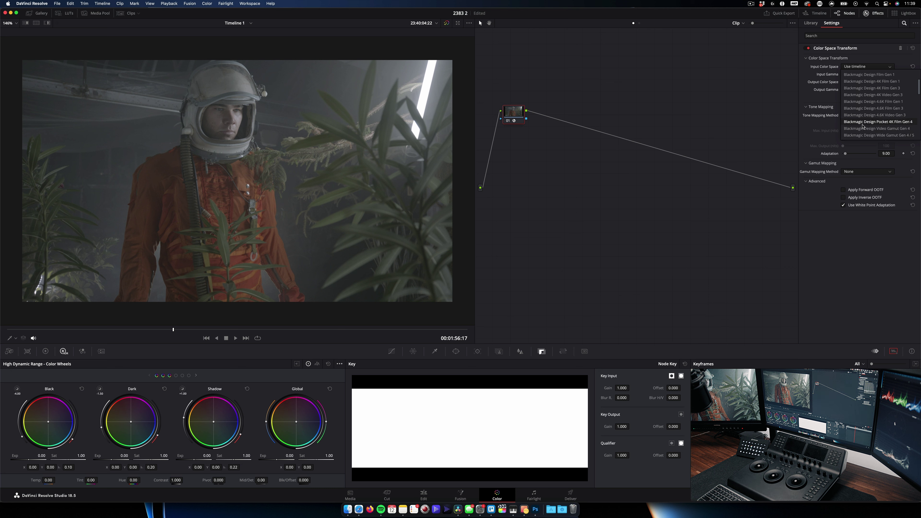
scroll(863, 126, down, 2)
click(893, 125)
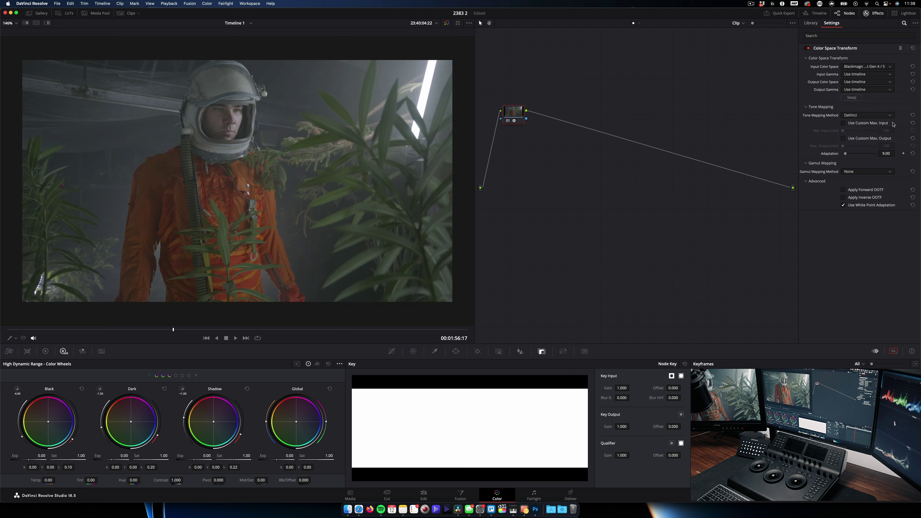
click(856, 75)
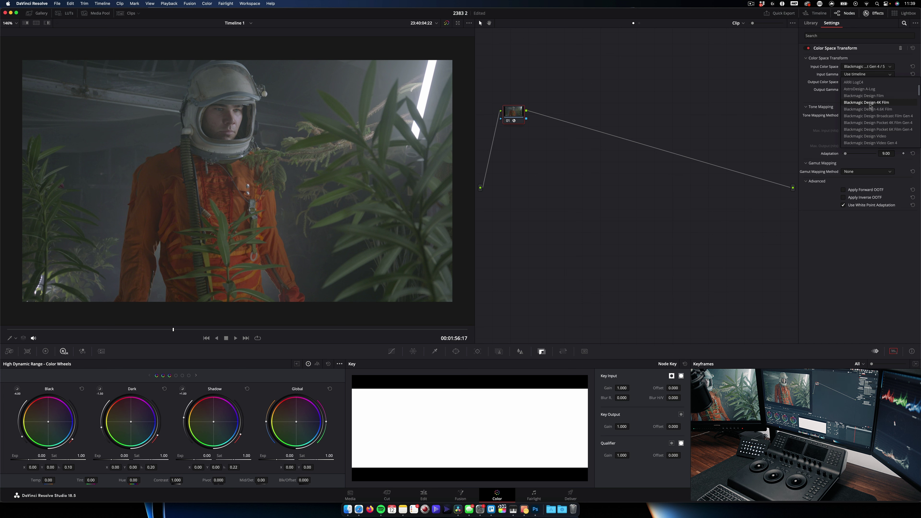
click(888, 109)
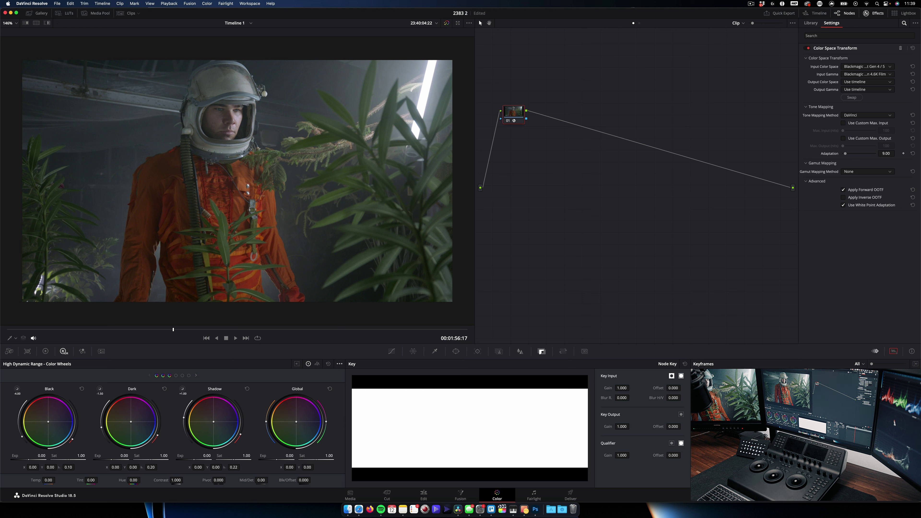
In the project's color management settings, set the timeline color space to DaVinci WG/Intermediate
key(shift+9)
click(337, 101)
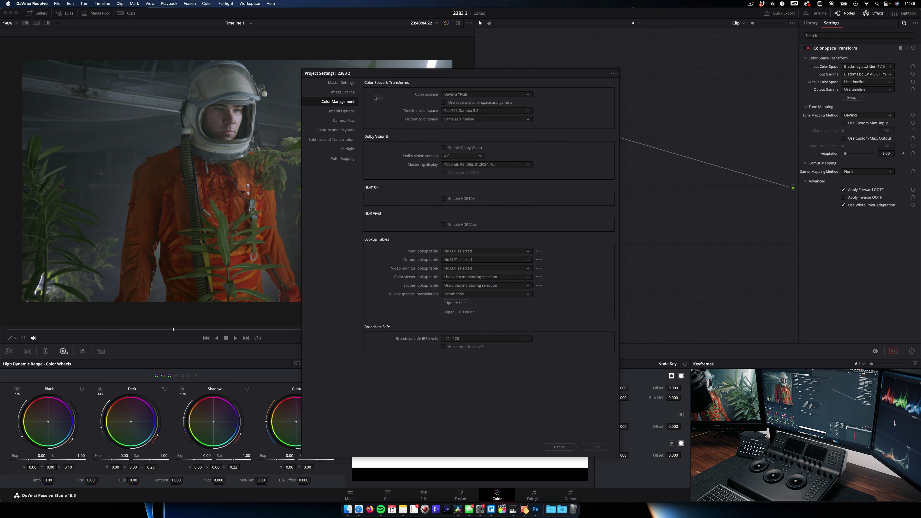
click(459, 110)
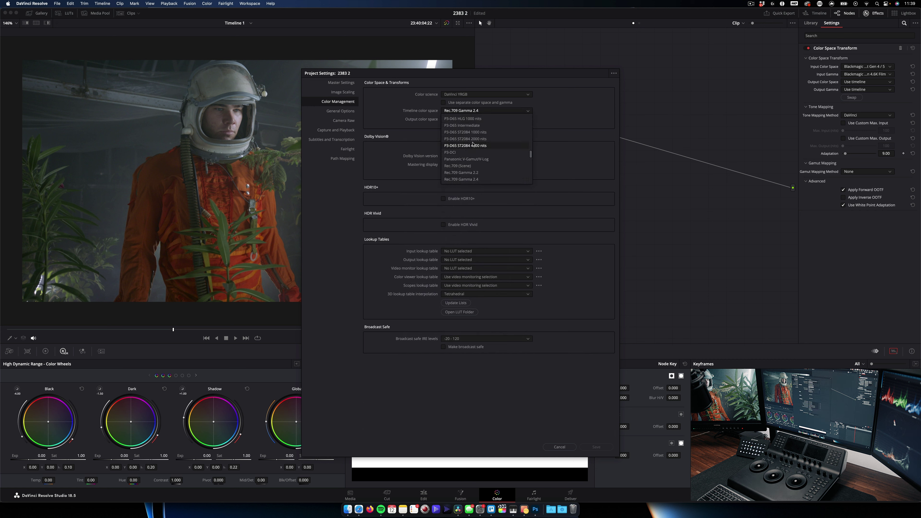
scroll(473, 149, up, 10)
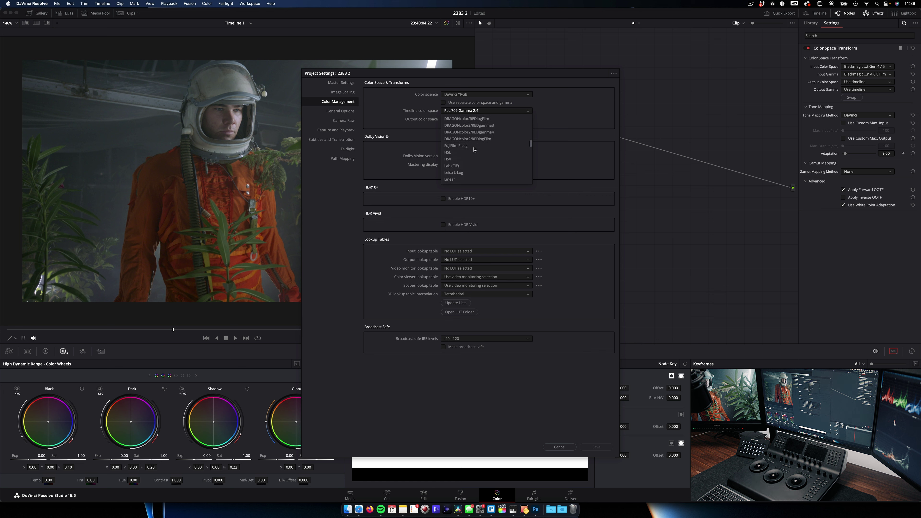
scroll(473, 149, up, 4)
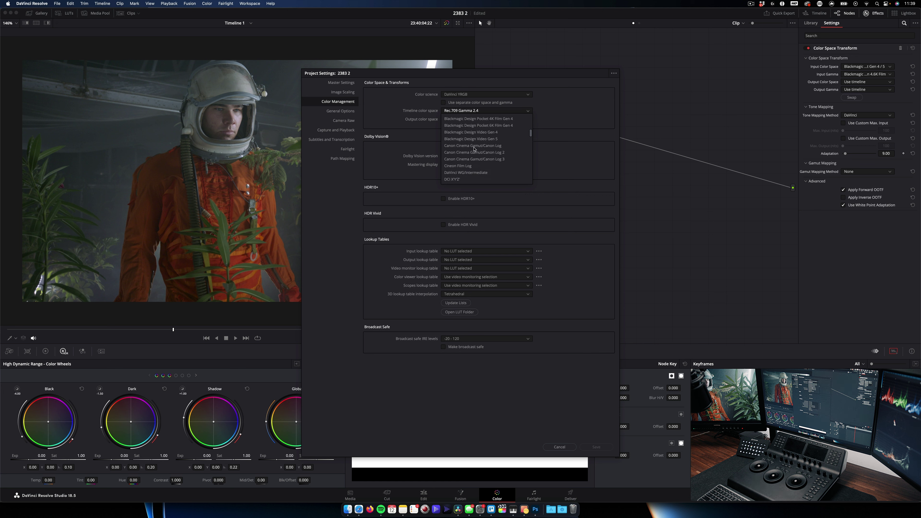
click(467, 172)
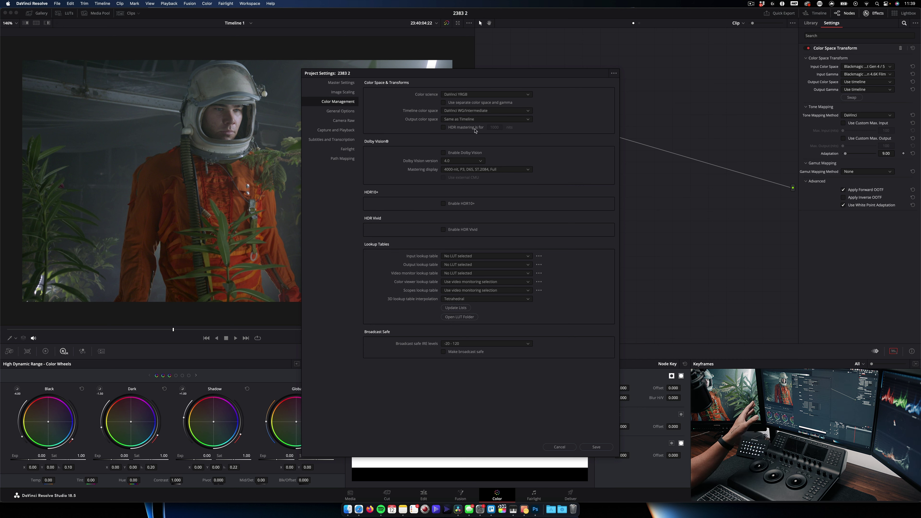
Set the project's output color space to Rec.709 Gamma 2.4 and save the project settings
click(450, 119)
scroll(467, 155, down, 5)
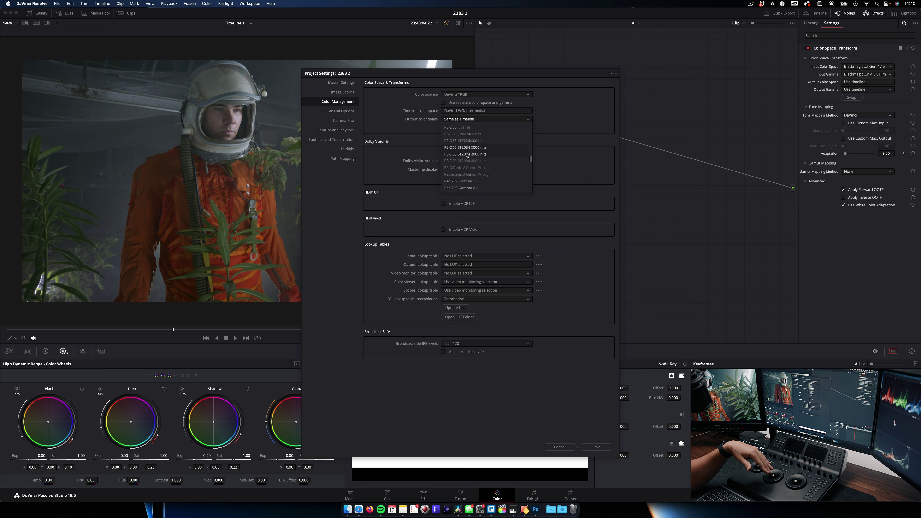
scroll(467, 155, down, 5)
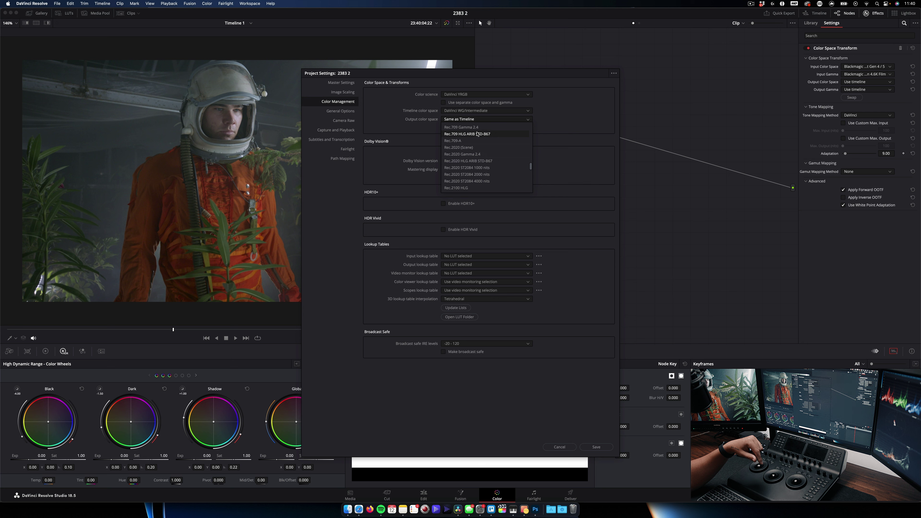
click(477, 134)
click(478, 121)
click(478, 127)
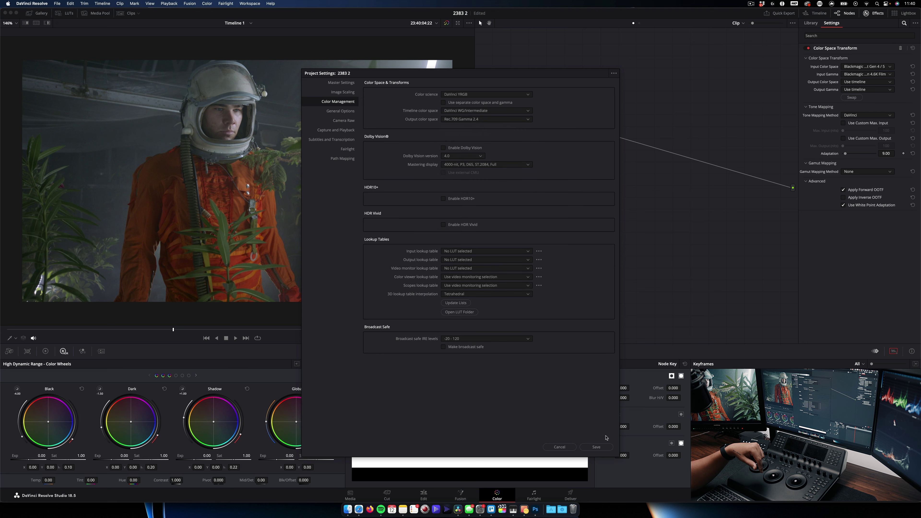
click(596, 446)
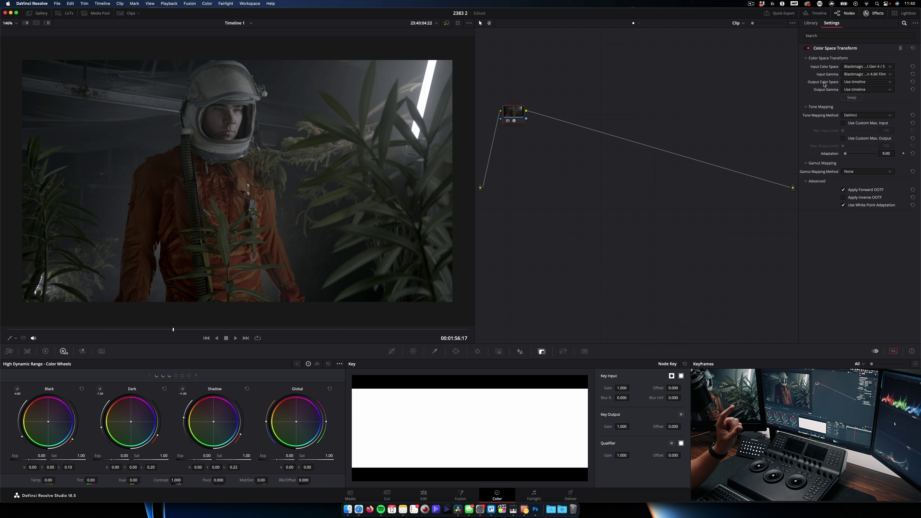
Set node 01's transform output to DaVinci Wide Gamut with DaVinci Intermediate gamma, and its tone mapping method to None
click(857, 82)
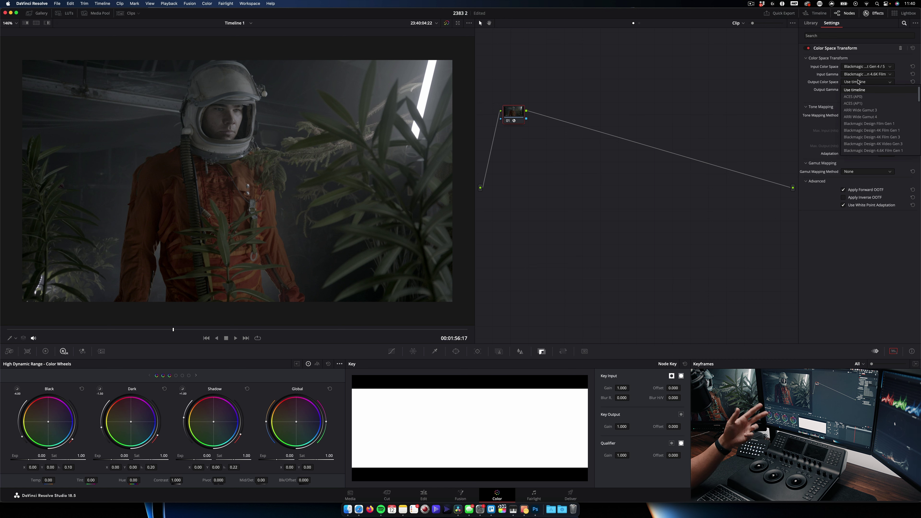
scroll(870, 135, down, 5)
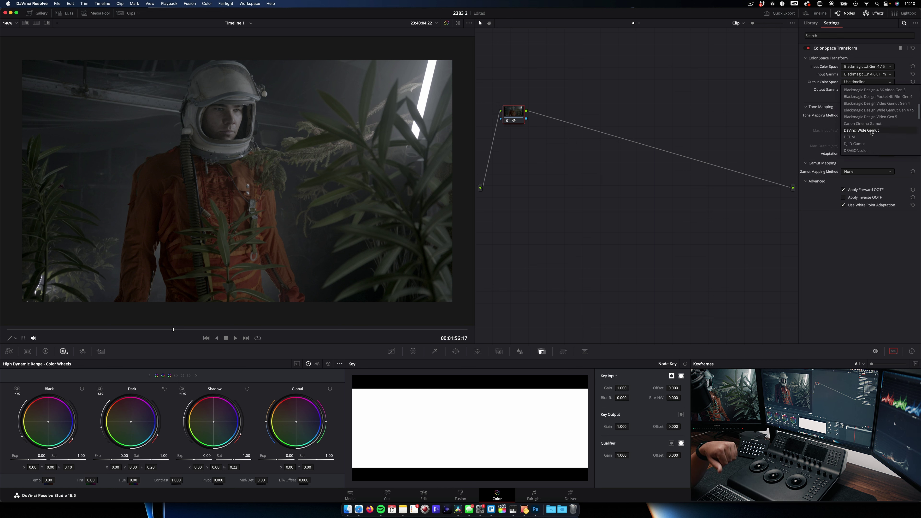
click(858, 95)
click(859, 89)
scroll(869, 145, down, 5)
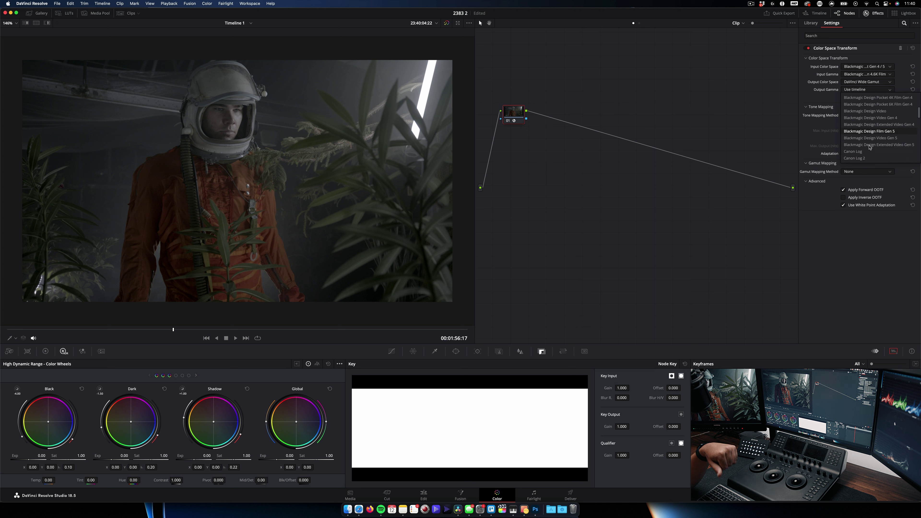
scroll(869, 141, up, 3)
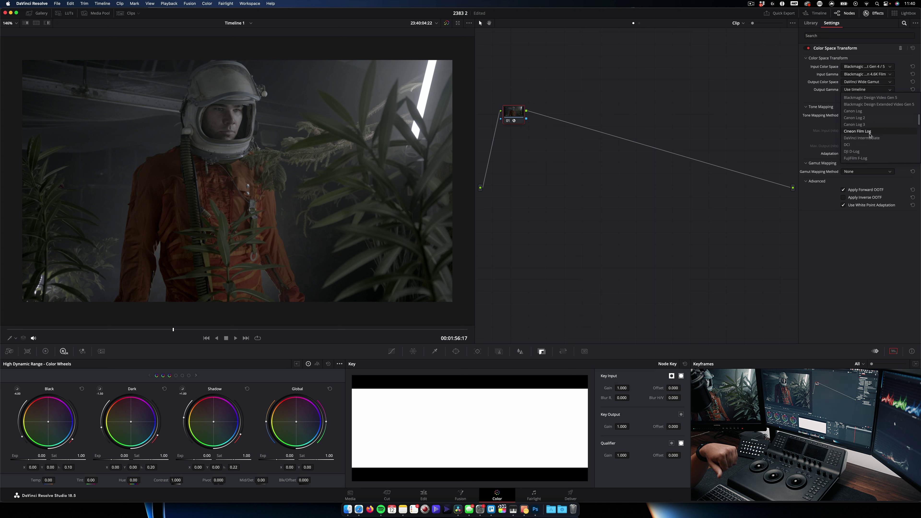
click(862, 152)
click(855, 116)
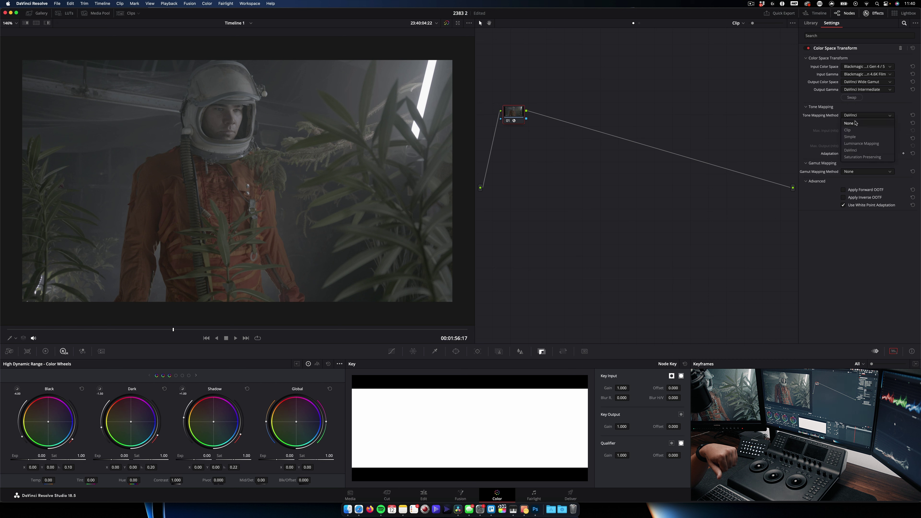
click(852, 123)
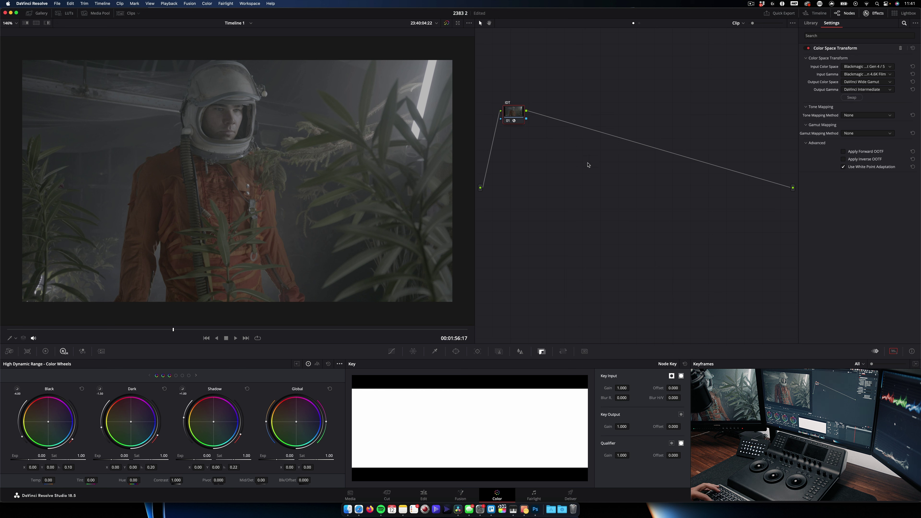
Add a serial node near the graph's output, paste the IDT node's Color Space Transform onto it, and swap its input and output
key(alt+s)
drag(551, 119, 756, 211)
key(super+v)
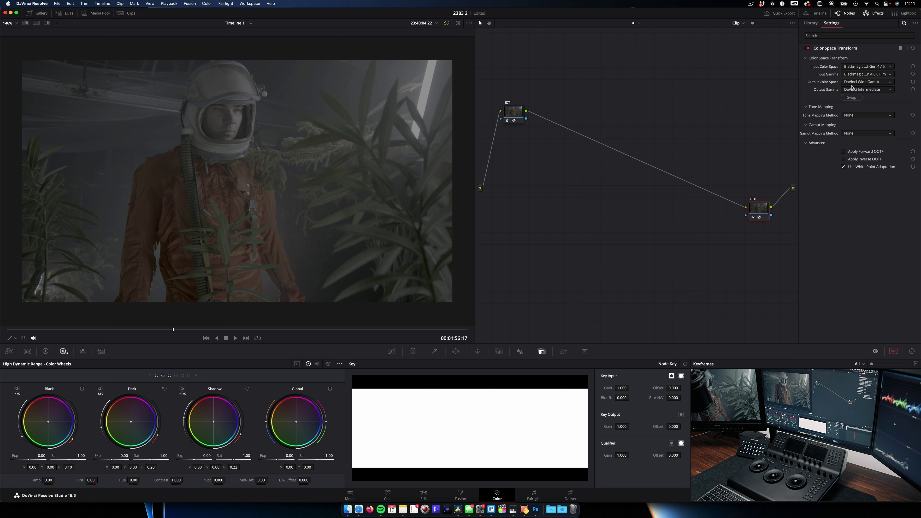
click(851, 97)
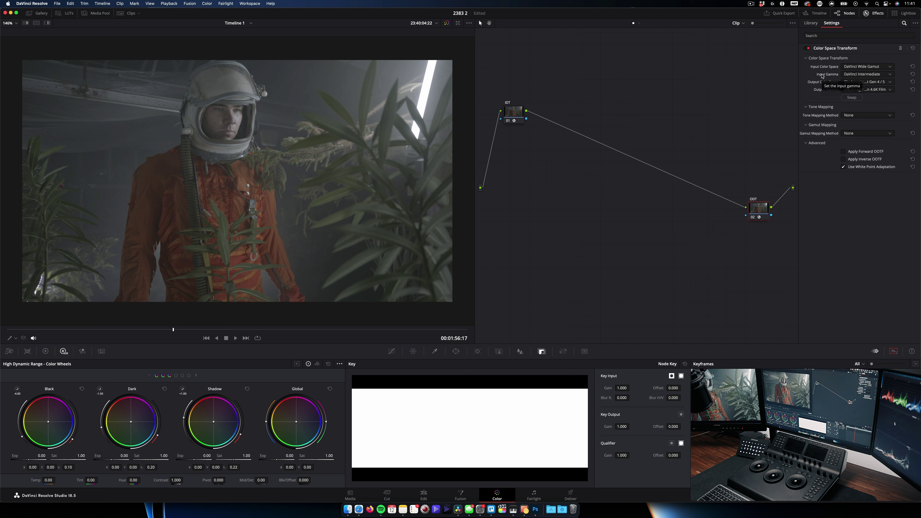
Set the ODT node's output color space to Rec.709 with output gamma Gamma 2.4
click(866, 82)
scroll(859, 134, down, 5)
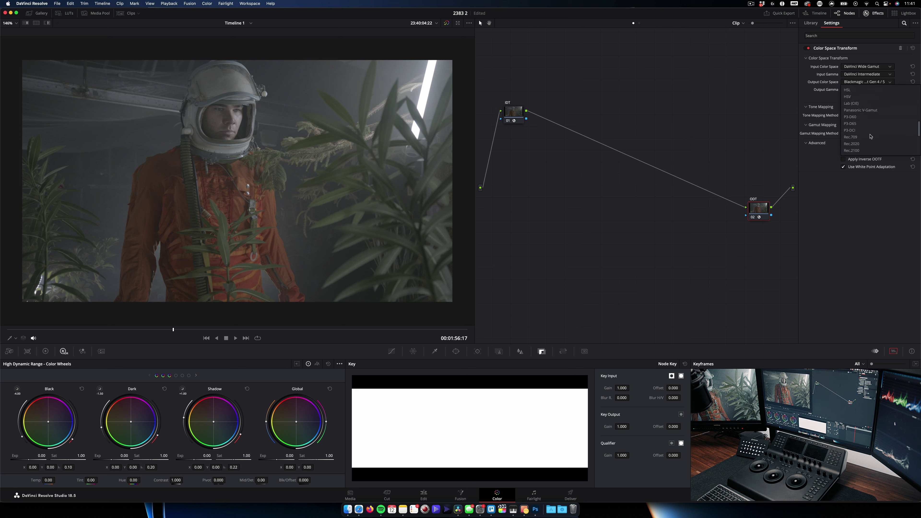
click(850, 136)
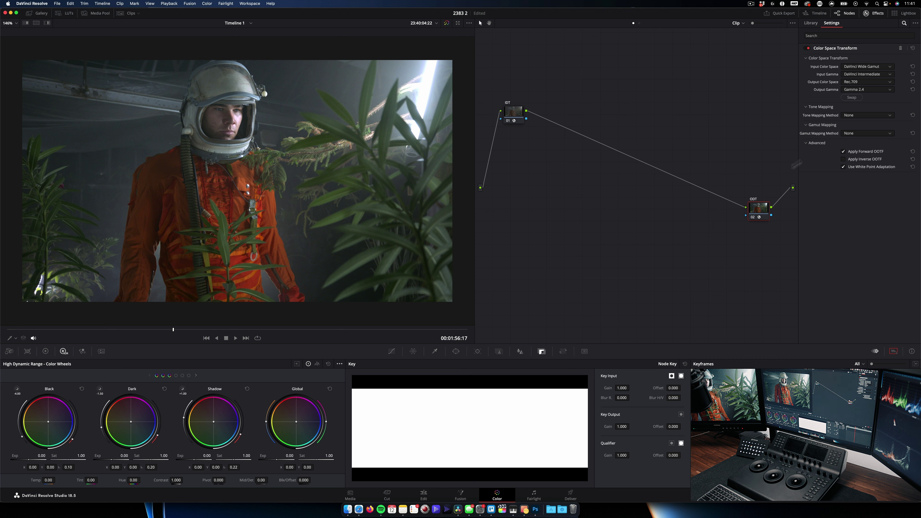
Set the ODT node's tone mapping method to DaVinci and its gamut mapping method to Saturation Compression
click(866, 114)
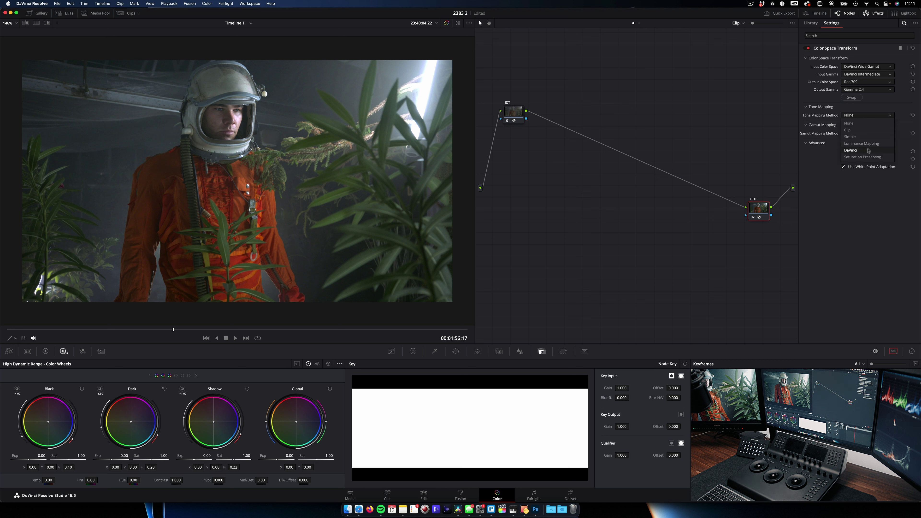
click(856, 147)
click(857, 172)
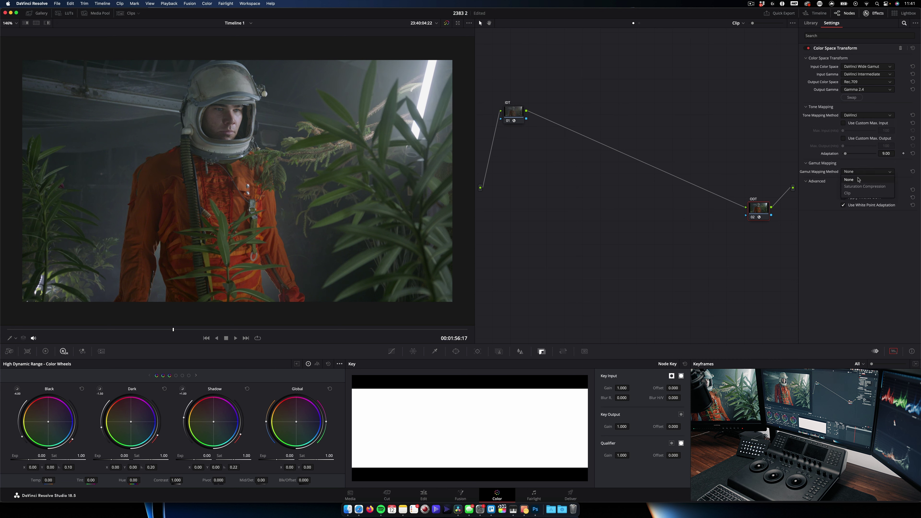
click(859, 188)
Add a serial node between IDT and ODT, and arrange IDT above it and ODT beside the graph's output
drag(756, 211, 762, 228)
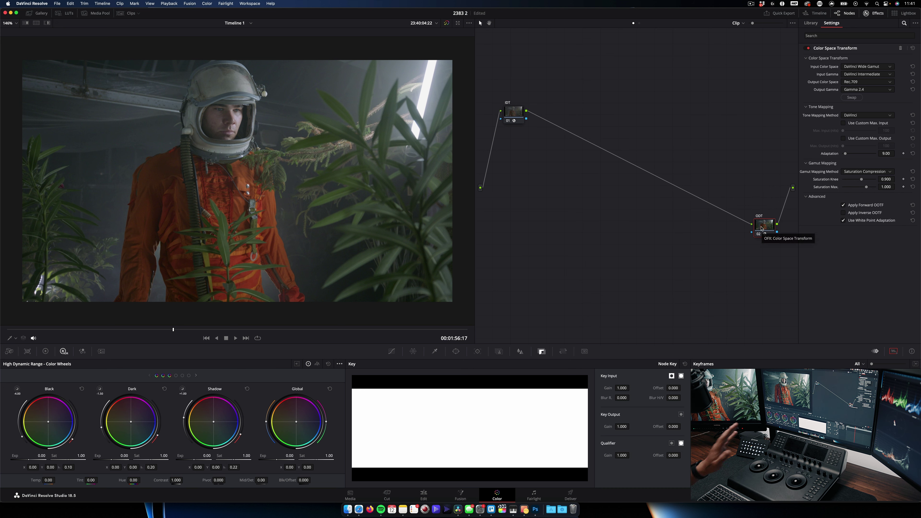
drag(511, 113, 491, 96)
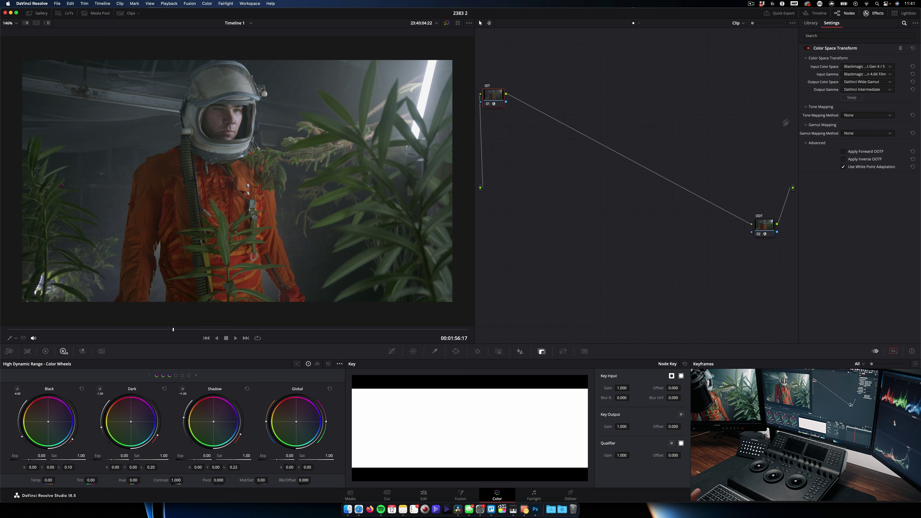
drag(764, 228, 781, 281)
drag(494, 97, 503, 185)
key(alt+s)
click(495, 73)
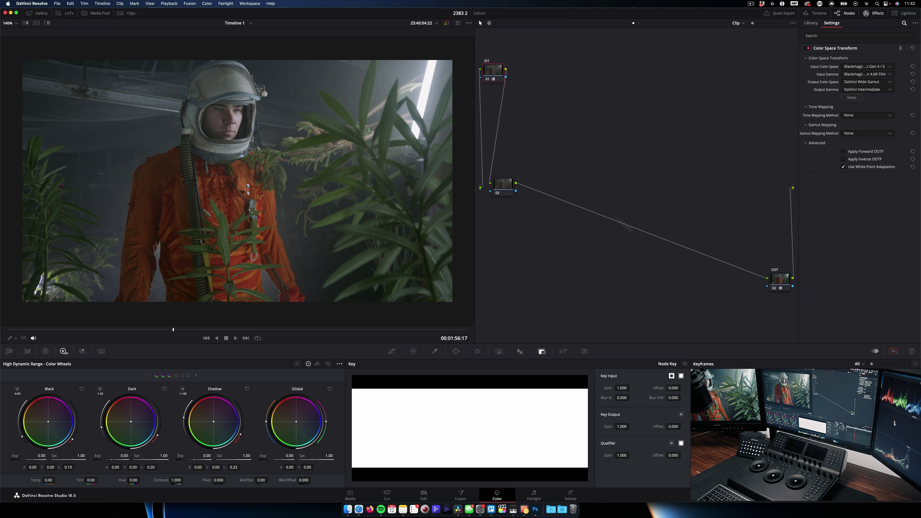
mouse_move(779, 281)
mouse_down()
mouse_move(781, 292)
mouse_move(777, 285)
mouse_up()
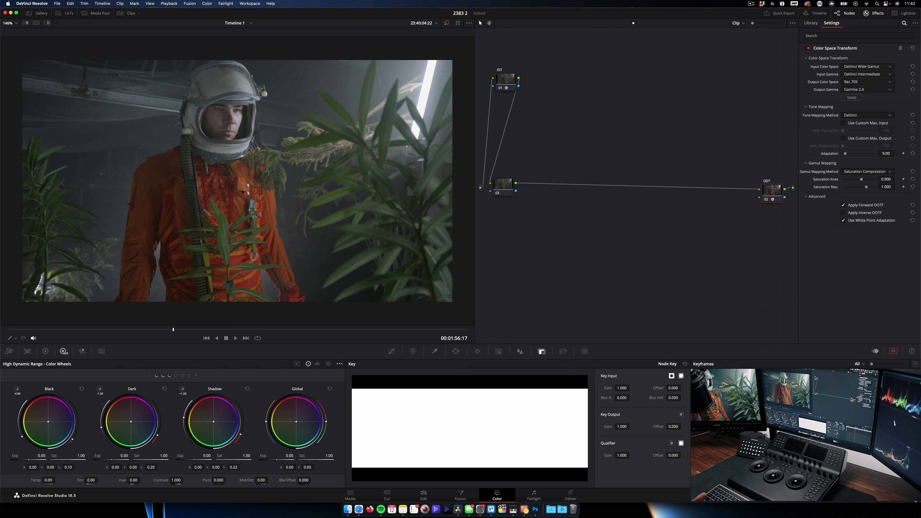
Reopen the project settings to check the color management options, and close them
key(shift+9)
click(452, 96)
click(553, 112)
click(573, 447)
Select the empty node 03 between IDT and ODT and move it slightly upward
click(511, 193)
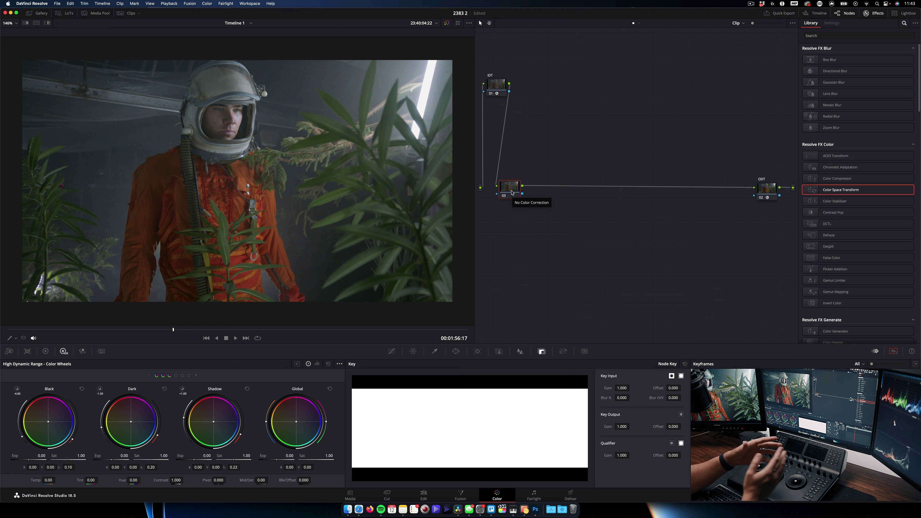
drag(512, 192, 512, 189)
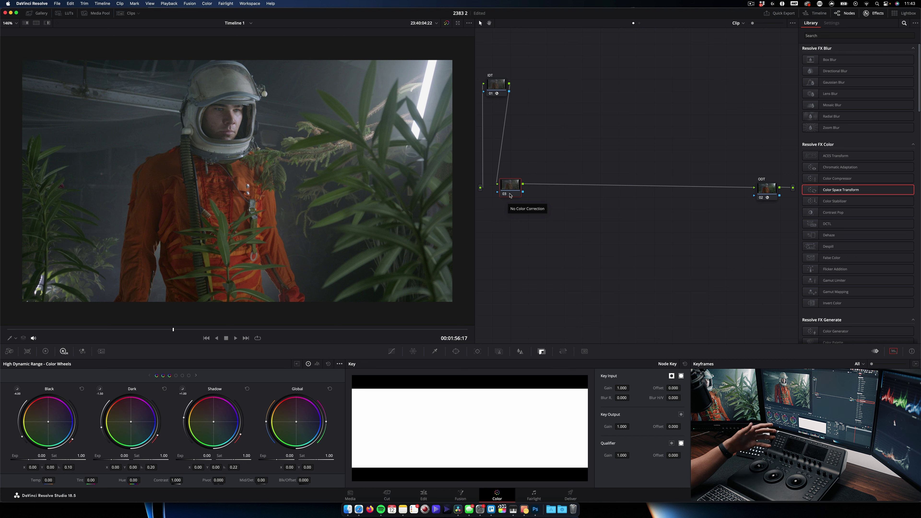
Reposition node 03 slightly further along the graph, below the IDT node
drag(510, 195, 514, 198)
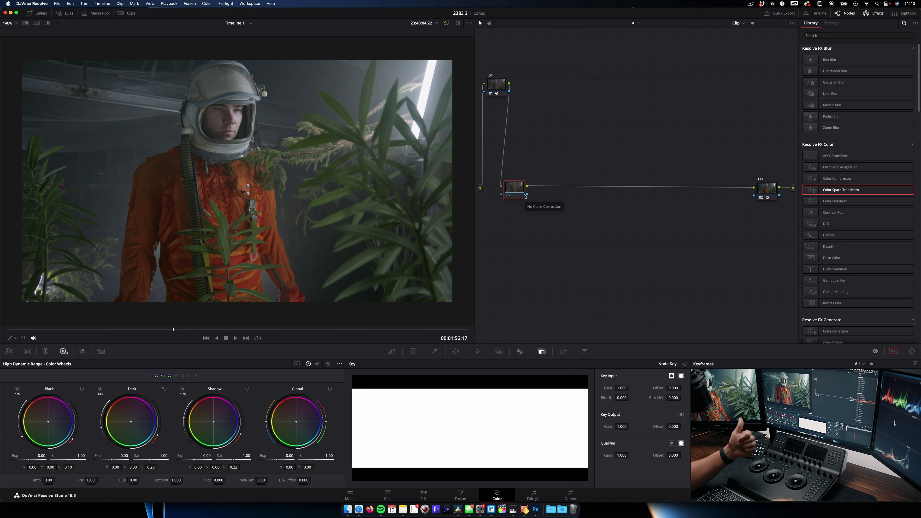
drag(508, 194, 513, 192)
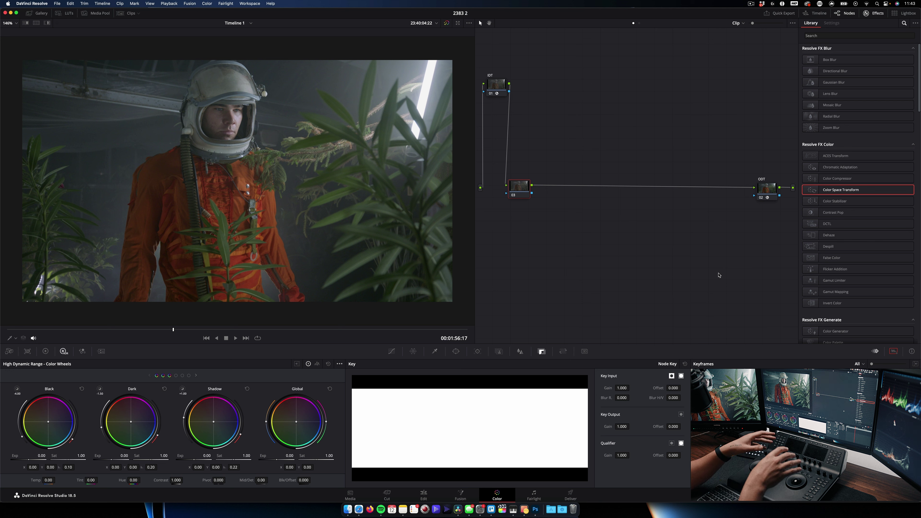
drag(521, 190, 528, 191)
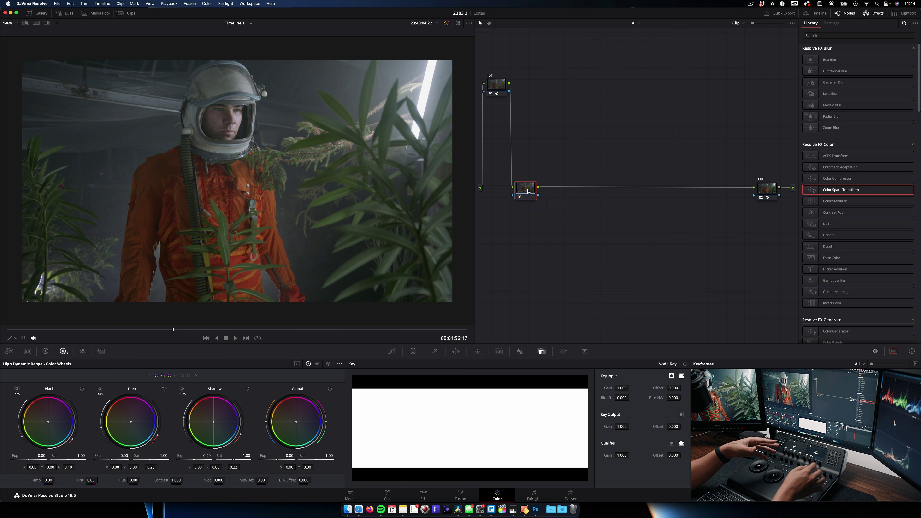
Add a serial node after node 03 and apply the Look Designer 2.6.3 effect to it
key(alt+s)
scroll(830, 269, down, 15)
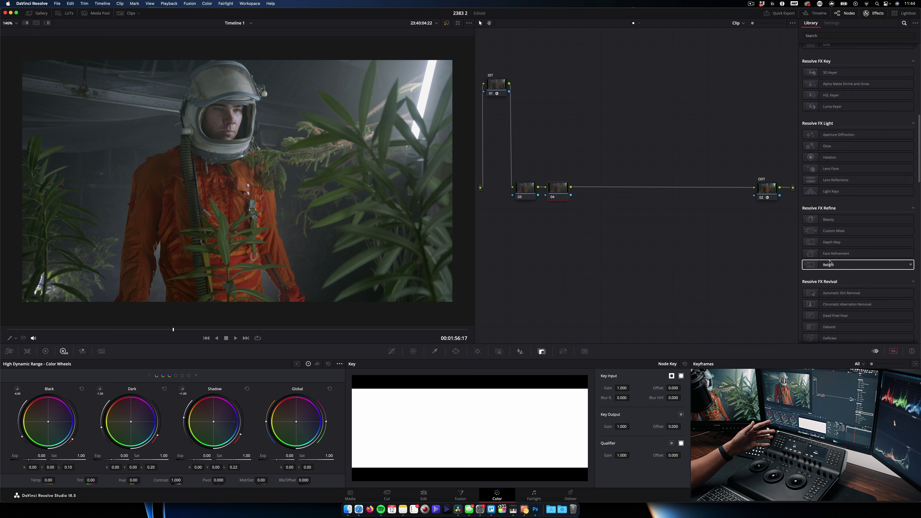
drag(840, 328, 558, 188)
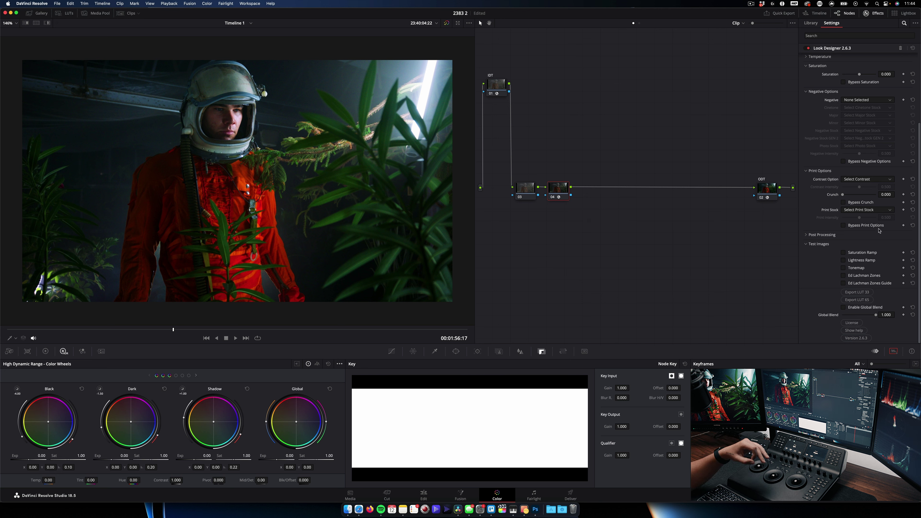
Set both the input and output profiles of Look Designer to DaVinci WG
scroll(870, 203, up, 5)
click(856, 66)
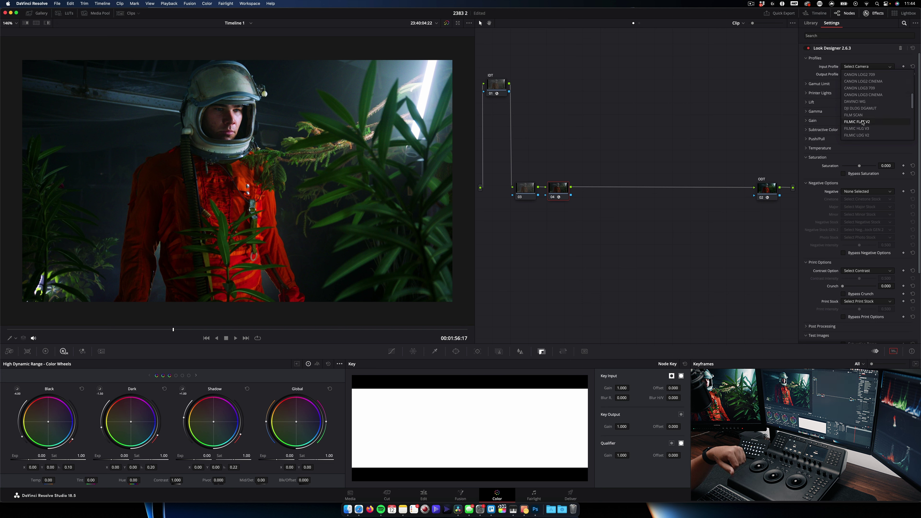
click(854, 102)
click(866, 74)
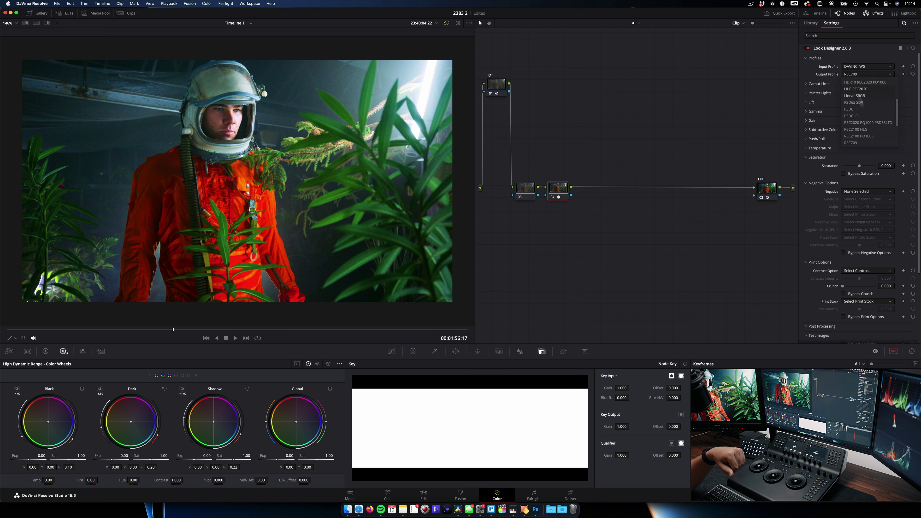
scroll(860, 105, up, 4)
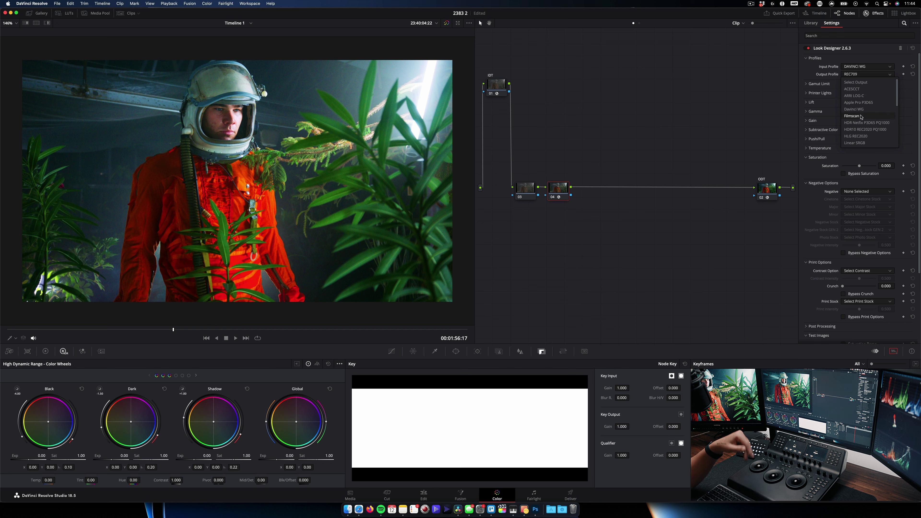
click(854, 109)
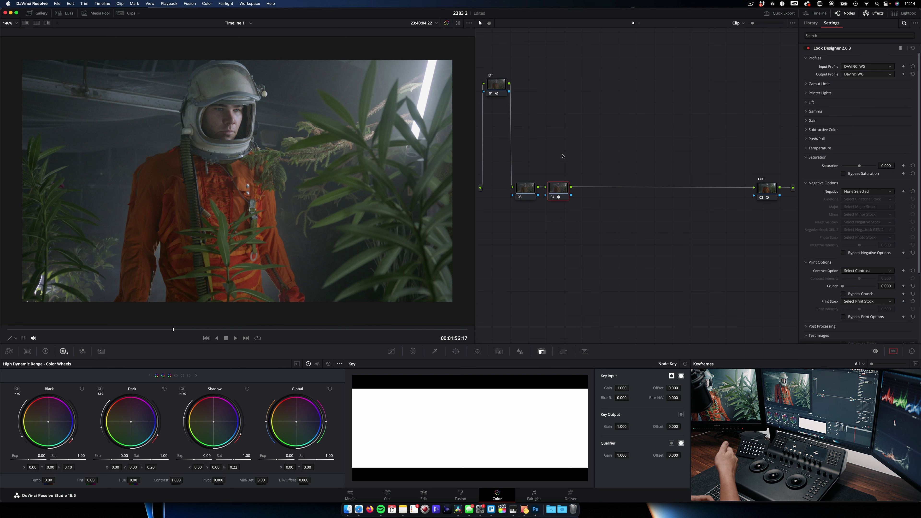
Tidy the node layout by moving IDT closer above node 03, nudging node 04, and keeping ODT beside the graph's output
drag(497, 90, 503, 103)
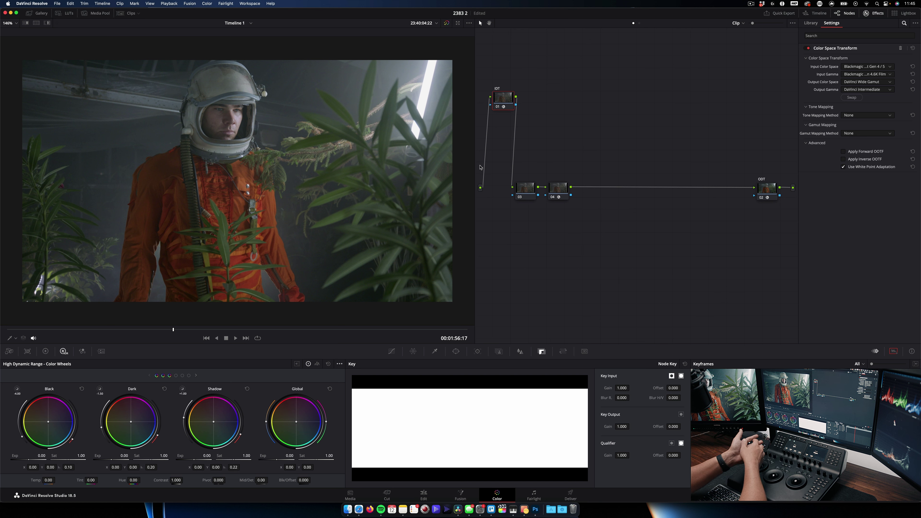
mouse_move(506, 103)
mouse_down()
mouse_move(544, 95)
mouse_move(519, 109)
mouse_up()
mouse_move(555, 192)
mouse_down()
mouse_move(580, 173)
mouse_move(561, 190)
mouse_up()
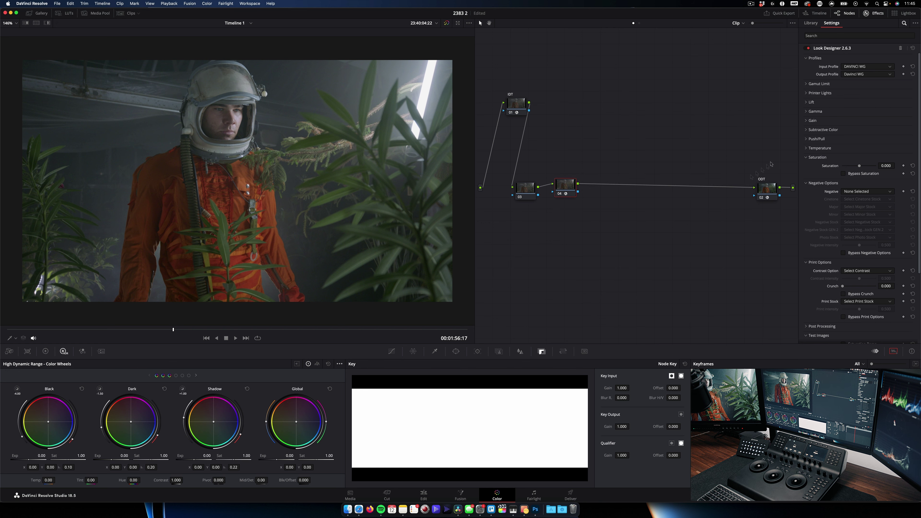
drag(758, 187, 733, 184)
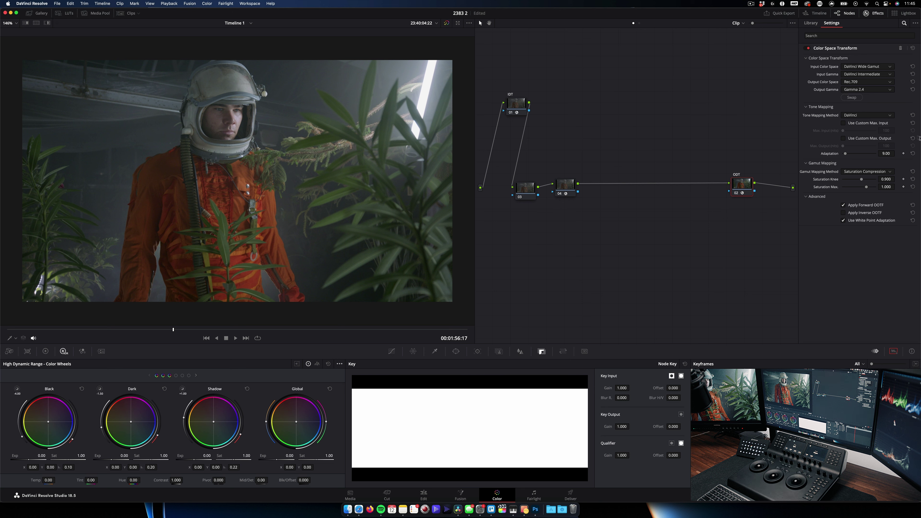
drag(740, 194, 764, 188)
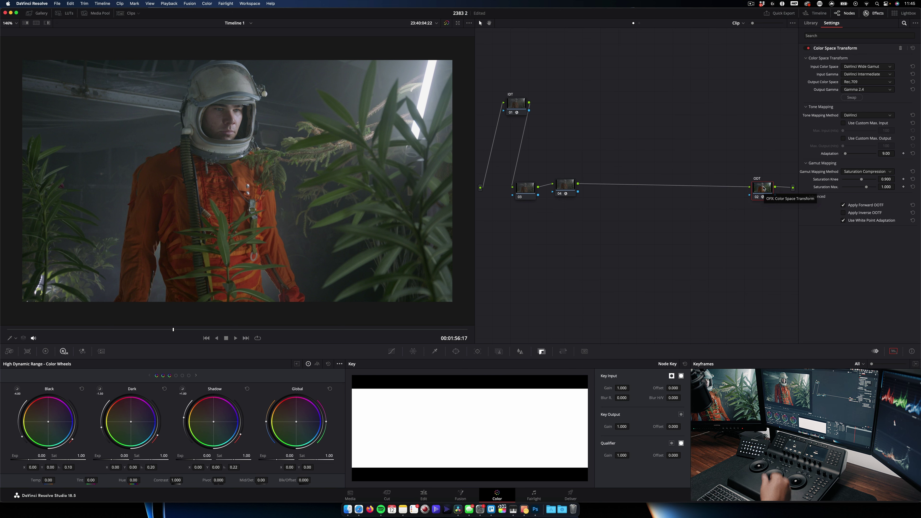
drag(763, 188, 767, 190)
drag(516, 104, 514, 106)
mouse_move(565, 187)
mouse_down()
mouse_move(553, 193)
mouse_move(560, 189)
mouse_up()
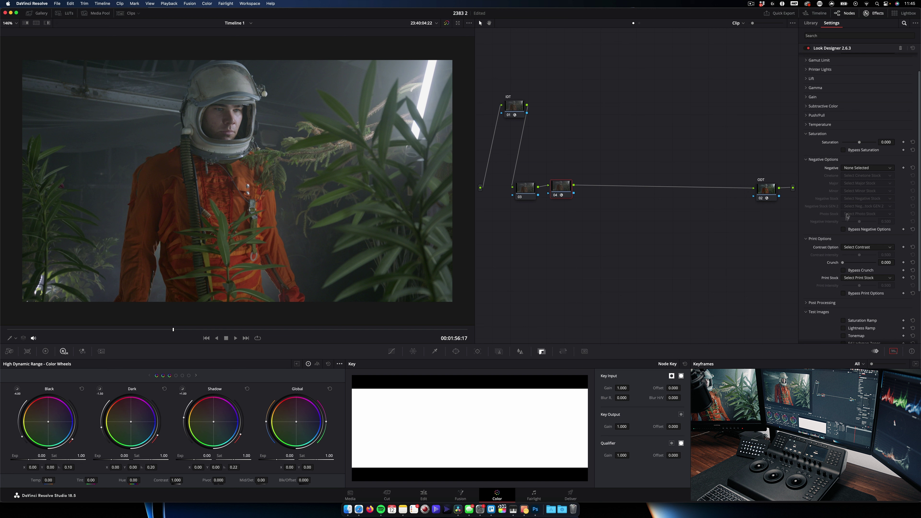
Enable Negative Stock in Look Designer with the Kodak Ektachrome Reversal stock and a negative intensity of about 0.486
scroll(819, 253, down, 3)
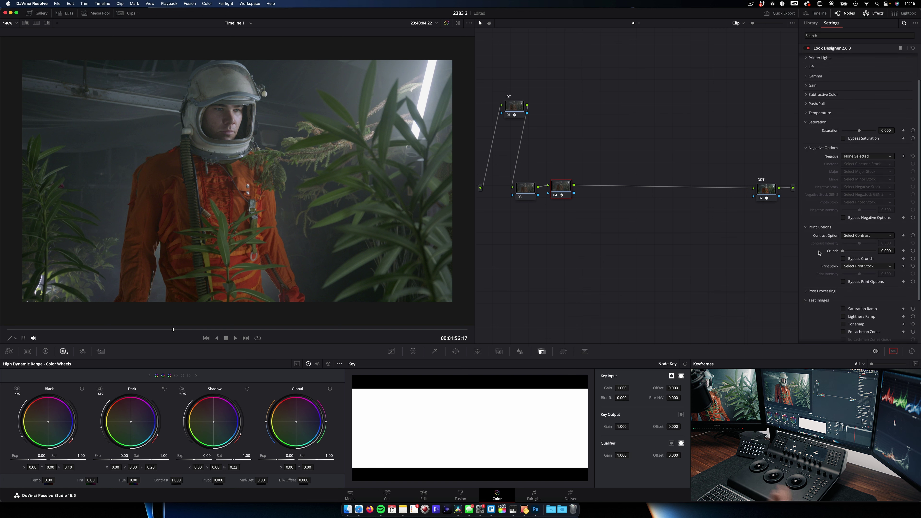
click(852, 156)
click(864, 191)
click(855, 187)
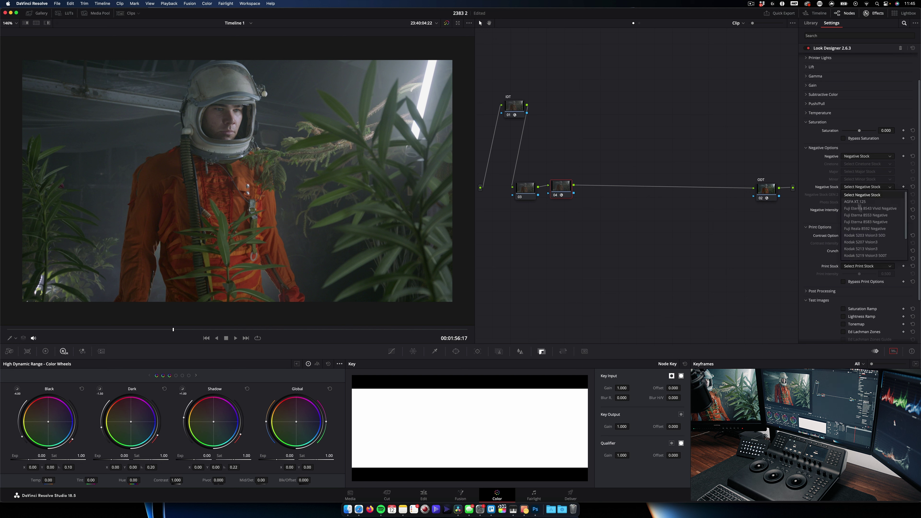
scroll(865, 232, down, 3)
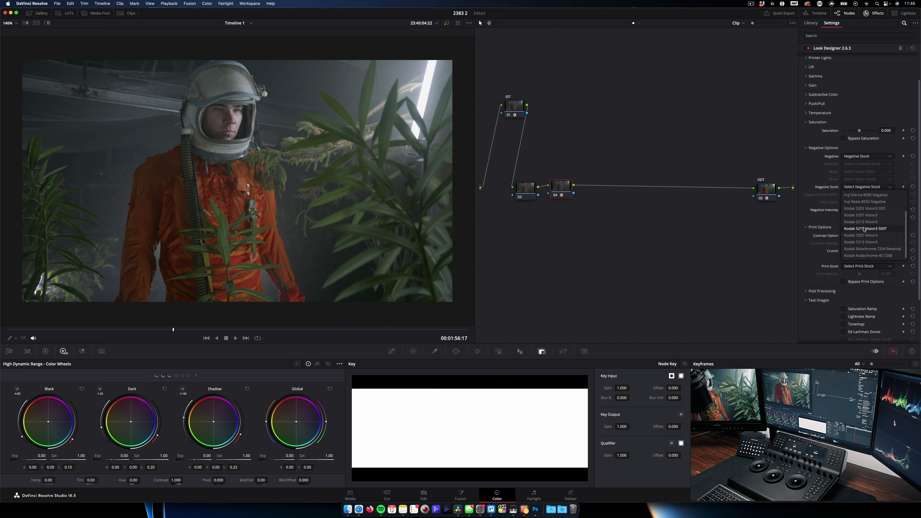
click(869, 249)
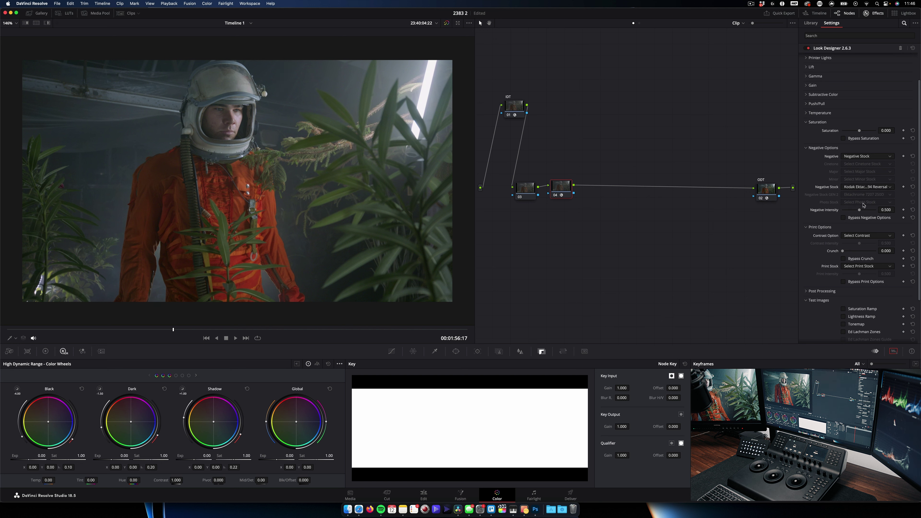
drag(859, 210, 858, 210)
Set the print contrast option to KODAK 2383 with a contrast intensity of about 0.211
scroll(856, 218, up, 2)
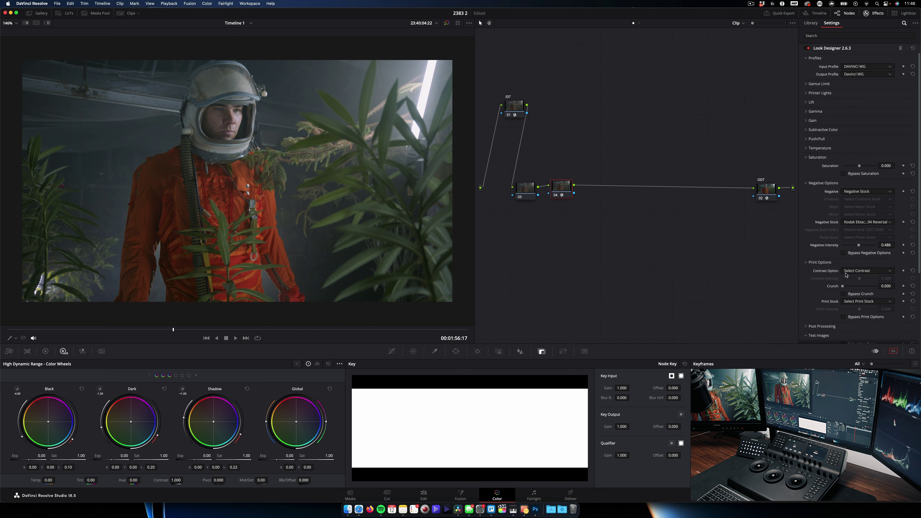
click(846, 272)
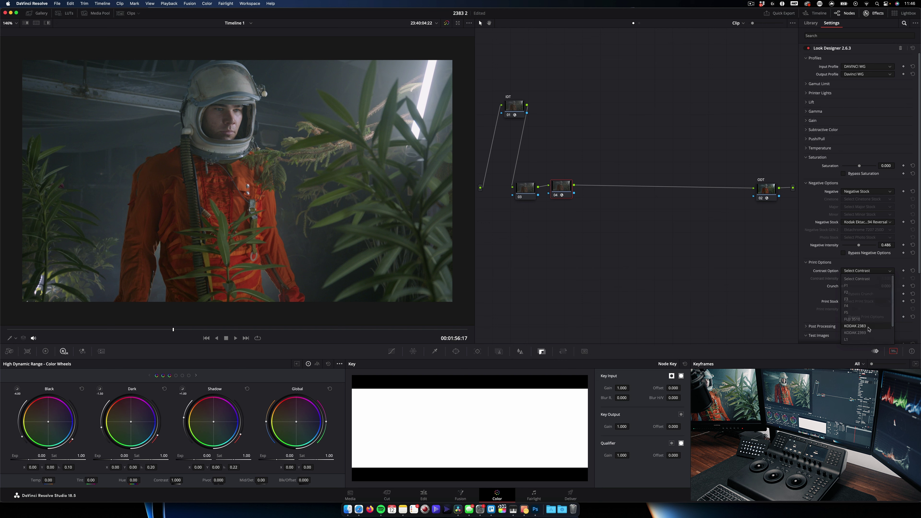
click(868, 326)
drag(859, 278, 851, 279)
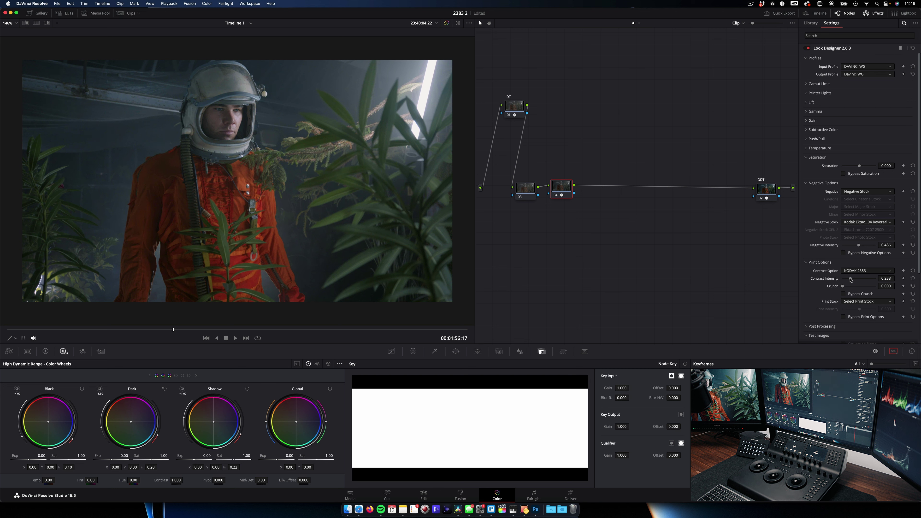
Apply the Kodak 2383 Classic print stock at about 0.238 intensity and set Crunch to about 0.303
click(850, 304)
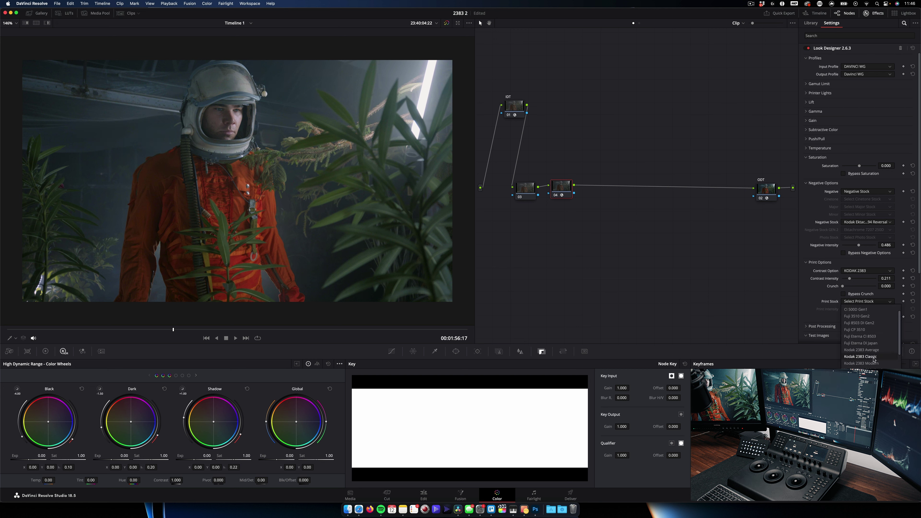
click(874, 357)
drag(858, 309, 850, 309)
drag(842, 286, 853, 290)
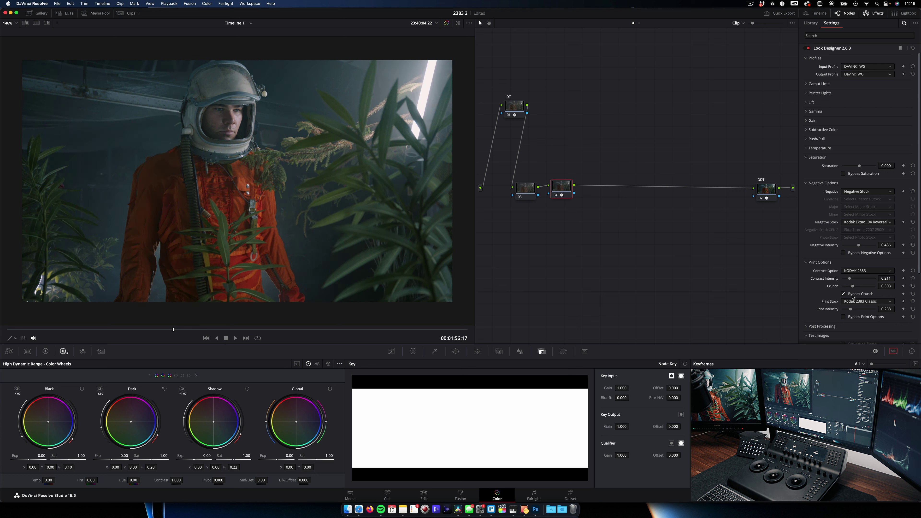
Enable Look Designer's post processing with the ENR option and raise its PP intensity to about 0.165
scroll(852, 297, down, 2)
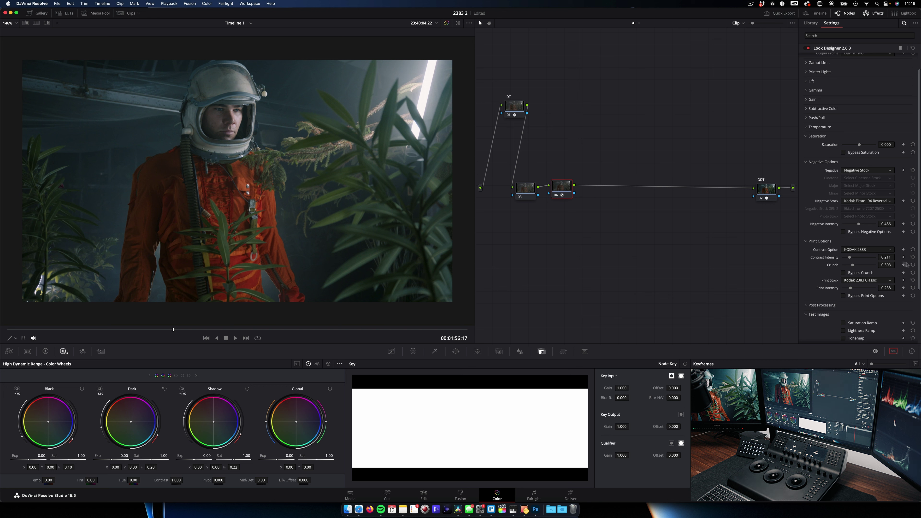
scroll(842, 302, down, 1)
click(842, 298)
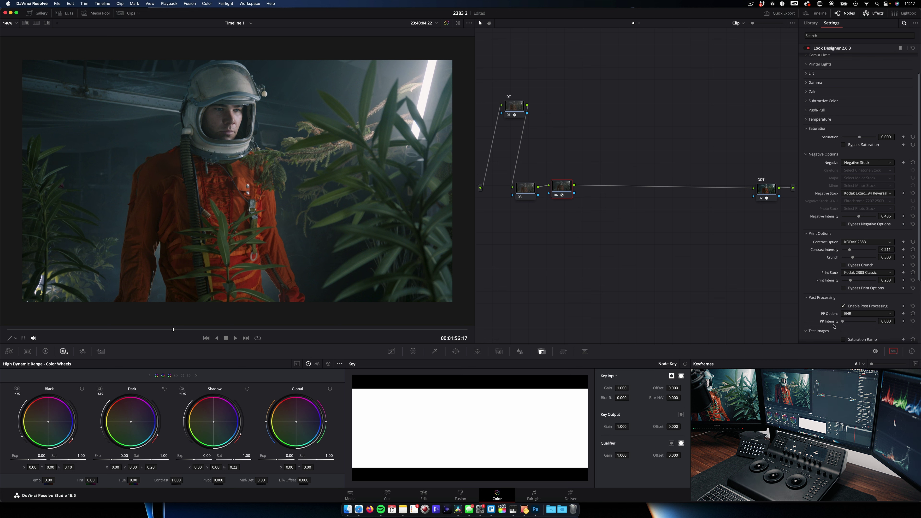
drag(842, 321, 850, 324)
Move the Look Designer node slightly along the chain and label it LD
drag(561, 181, 570, 185)
text(LD)
key(Return)
Label node 03 PRIMARIES
click(525, 190)
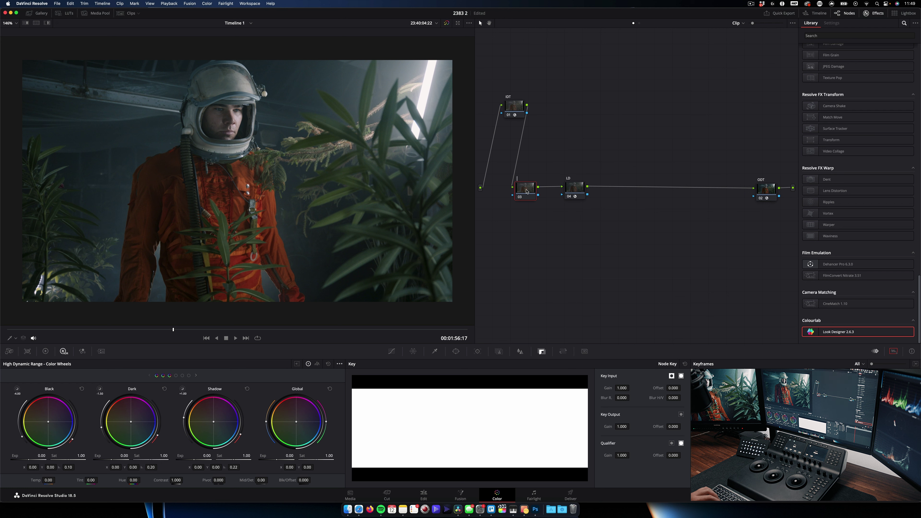
text(PRIMARIES)
key(Return)
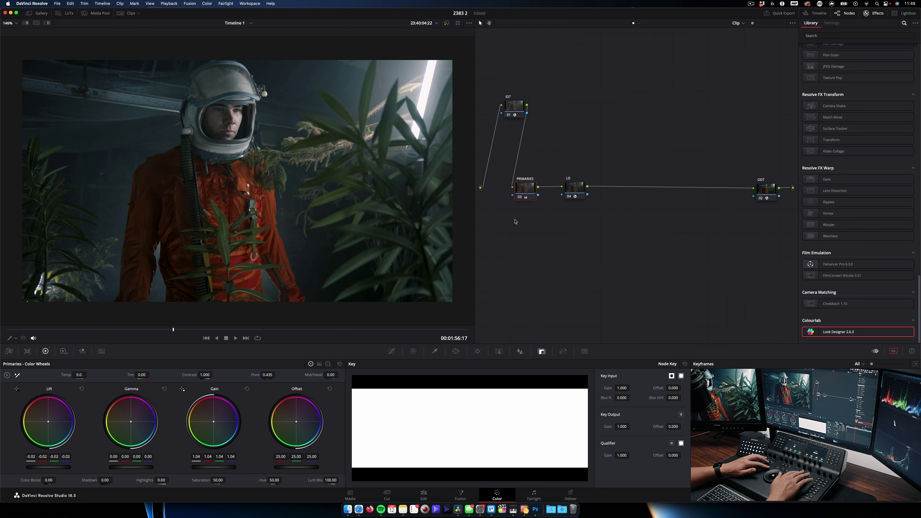
Rename node 03 to LEVELS
double_click(524, 178)
text(LEVELS)
key(Return)
Add a serial node between LEVELS and LD, space LD away from it, and label the new node PRIMARIES
key(alt+s)
drag(575, 188, 597, 188)
double_click(558, 179)
text(PRIMARIES)
key(Return)
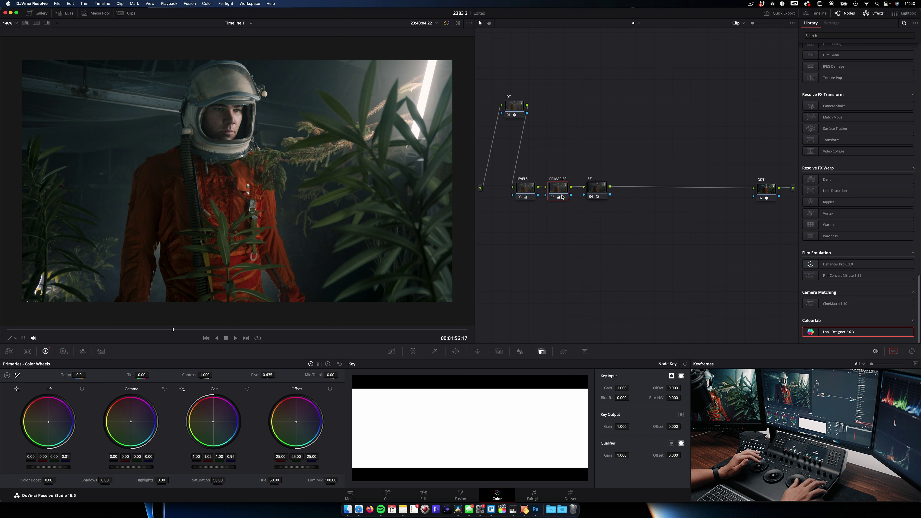
Move LD further toward ODT and add a serial node labelled LOG after PRIMARIES
drag(596, 190, 655, 192)
click(551, 189)
key(alt+s)
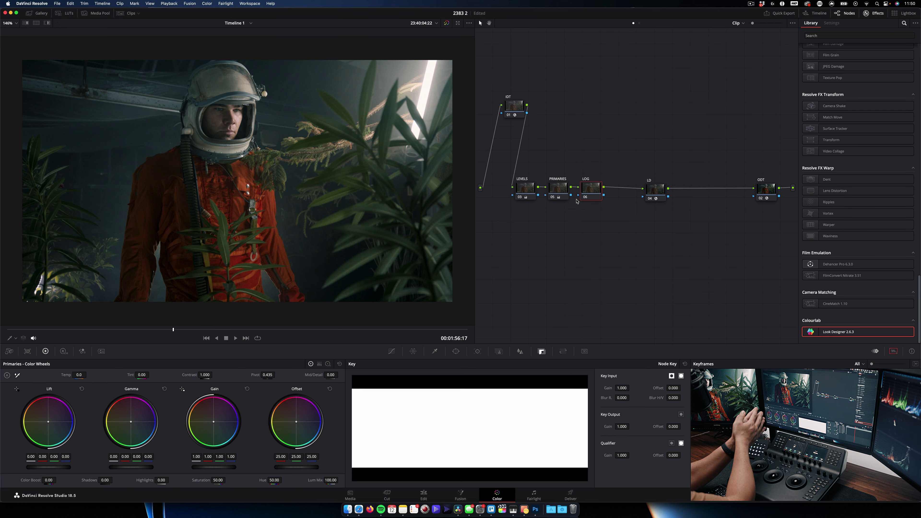
Grade the LOG node with the log wheels, comparing it disabled and enabled and checking the astronaut's face up close
key(alt+z)
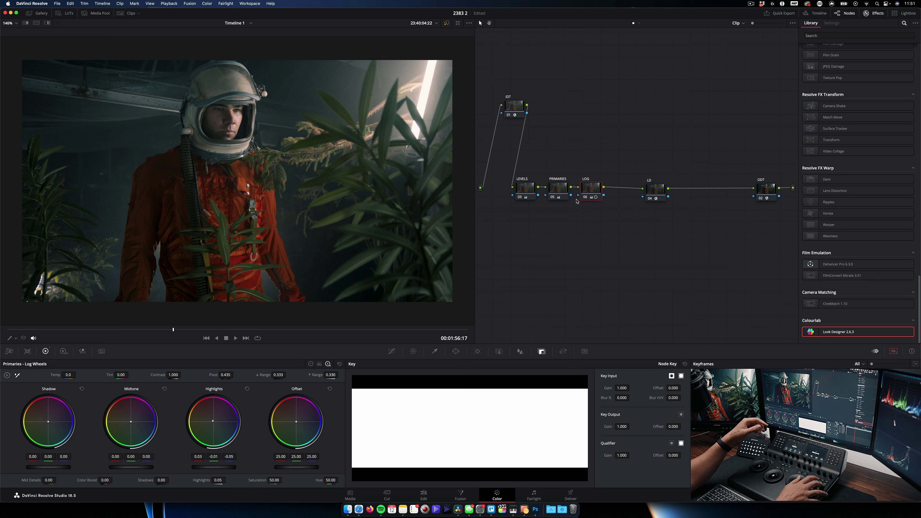
key(super+d)
scroll(236, 90, up, 10)
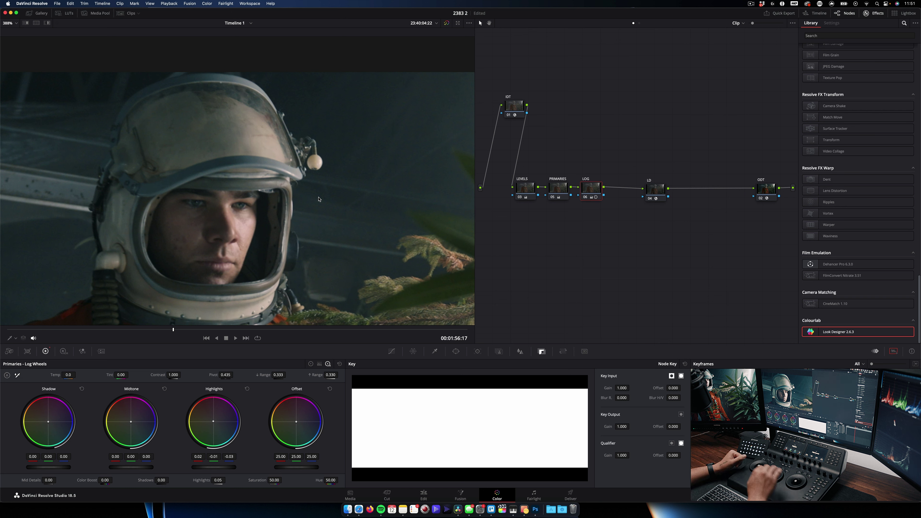
right_click(318, 200)
click(350, 245)
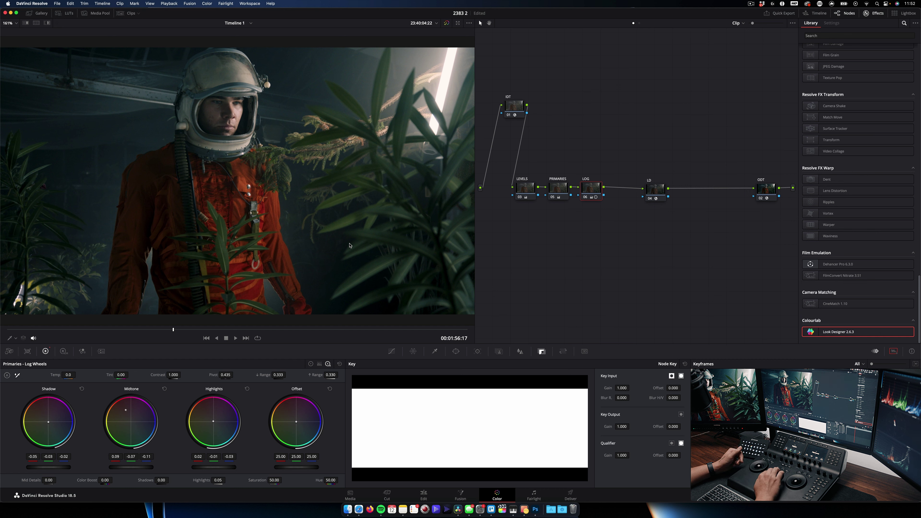
Move LD next to LOG and add a serial node labelled HSL after it
drag(655, 189, 622, 189)
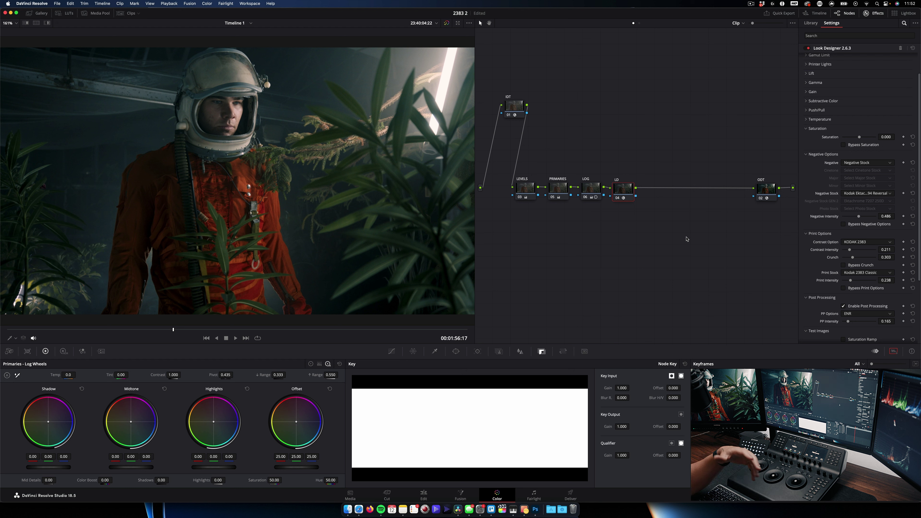
key(alt+s)
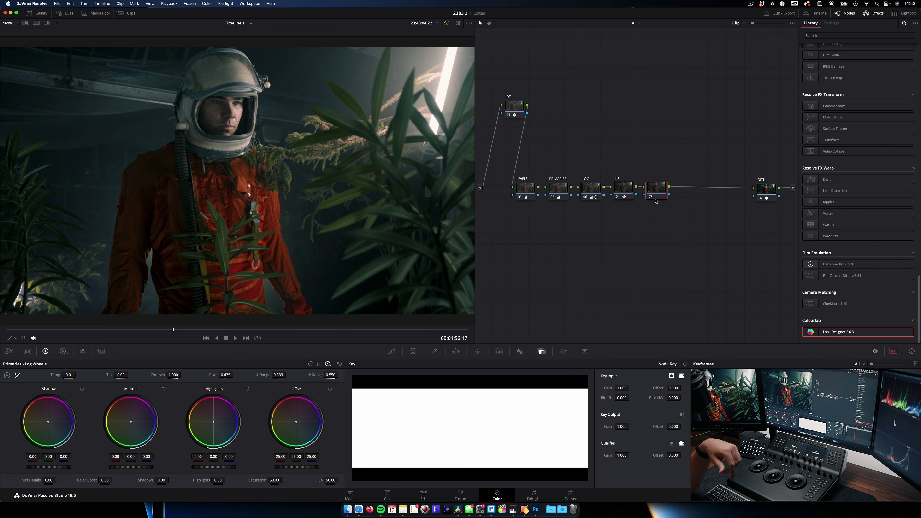
text(RH)
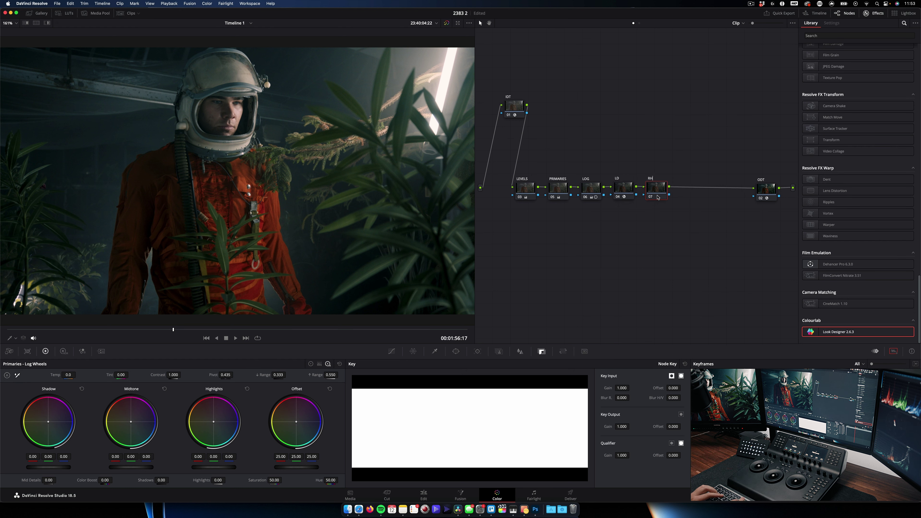
key(BackSpace)
key(BackSpace)
text(HSL)
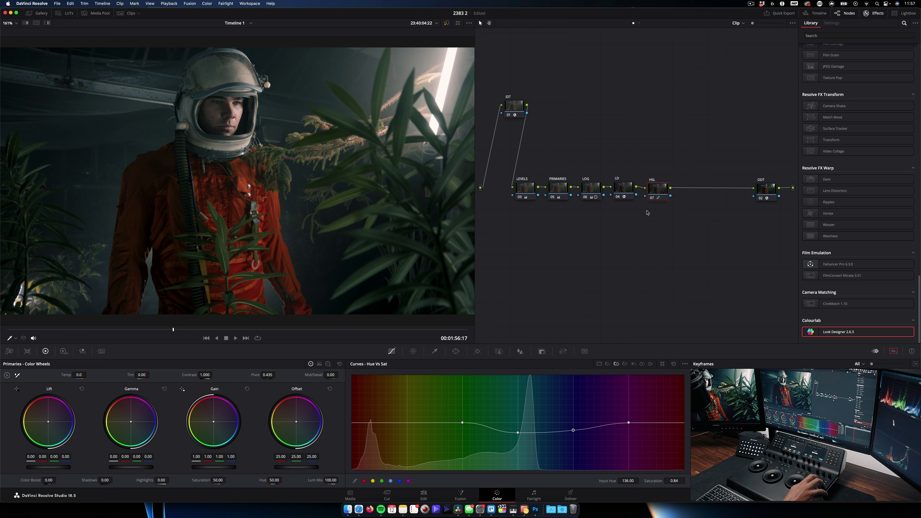
Lower cyan and blue saturation on the HSL node's Hue Vs Sat curve, blue to 0.84, and compare the node disabled and enabled
key(super+d)
key(super+d)
key(super+d)
key(super+d)
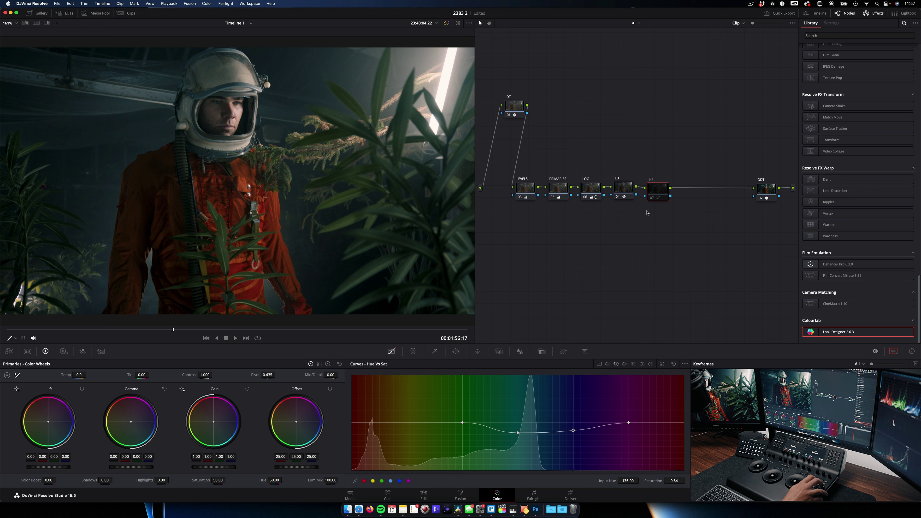
key(super+d)
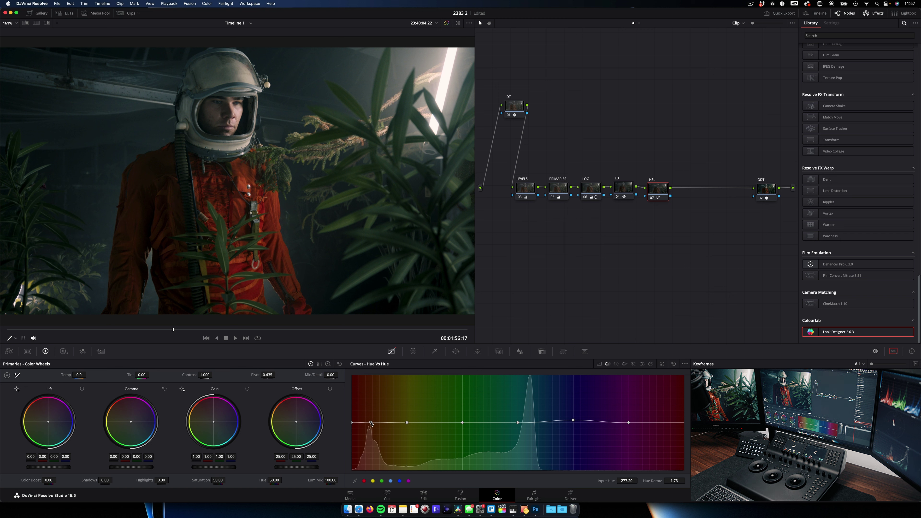
Refine the HSL node's hue curves, with red saturation at 0.87 and yellow at 1.04, comparing it disabled and enabled and checking another frame
click(371, 422)
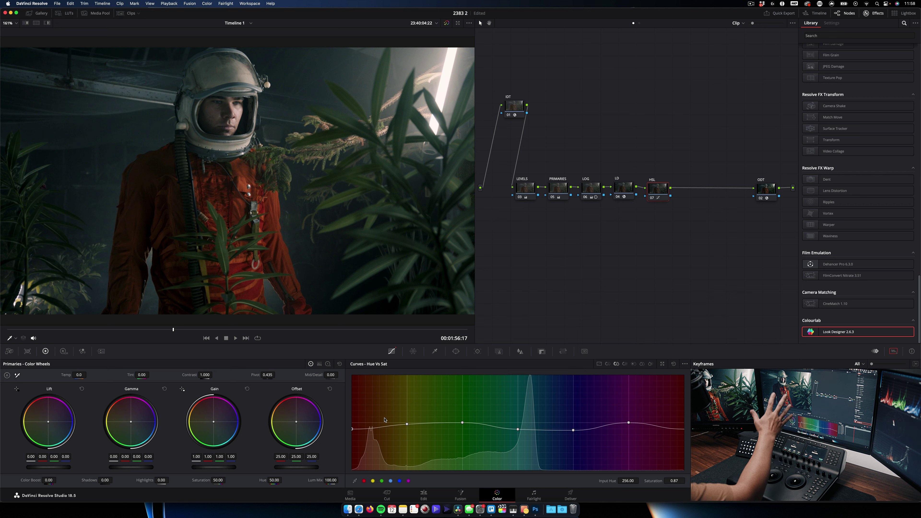
key(super+d)
key(super+d)
key(super+d)
key(super+d)
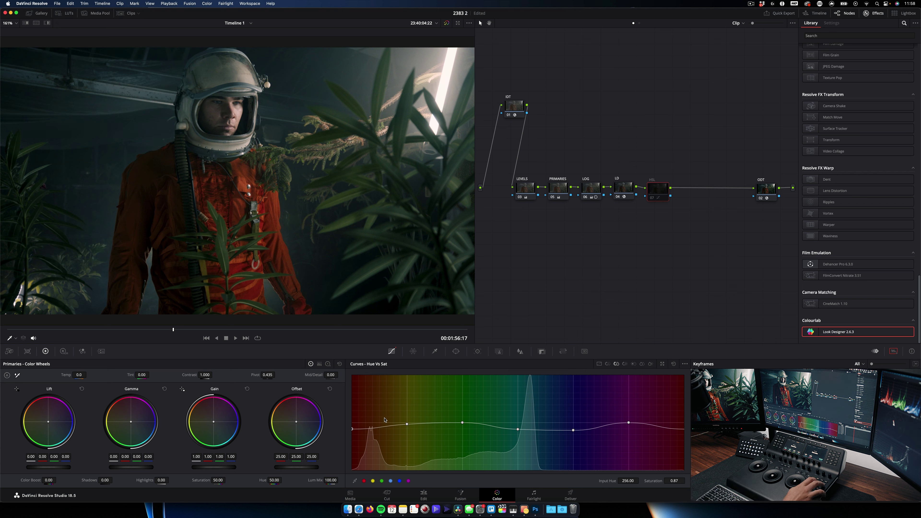
key(super+d)
key(super+d)
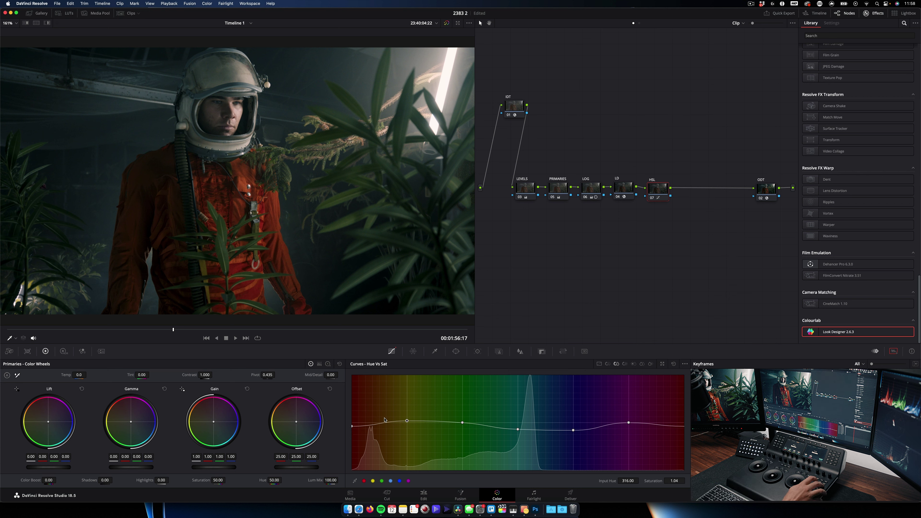
mouse_move(174, 329)
mouse_down()
mouse_move(438, 329)
mouse_move(60, 328)
mouse_move(185, 325)
mouse_up()
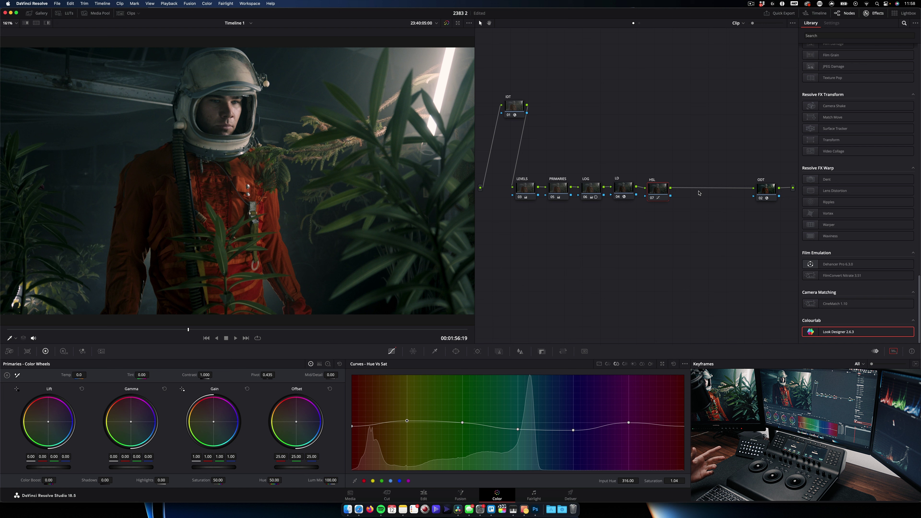
Add a serial node labelled GRAIN after HSL
key(alt+s)
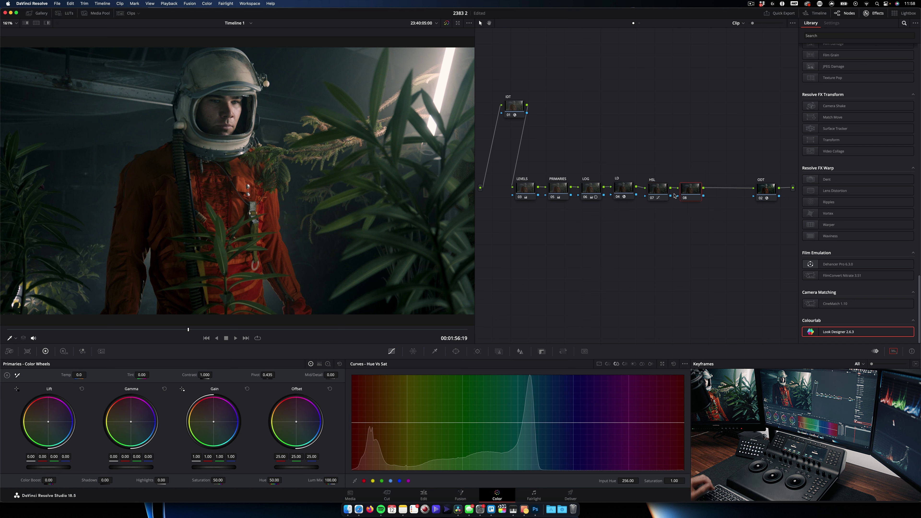
text(GRAIN)
key(Return)
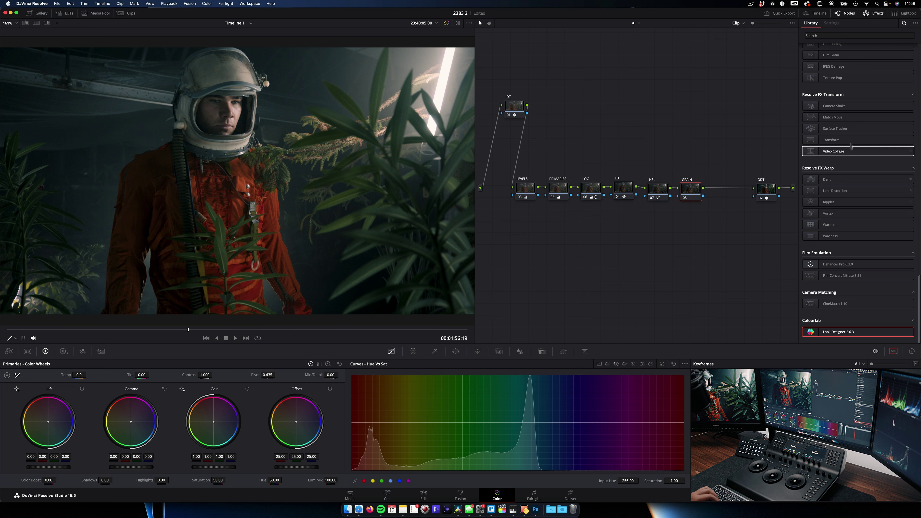
Apply the Film Grain effect to the GRAIN node, choose a different grain preset, set grain strength to 0.321 and clear the effects search
click(870, 33)
text(G)
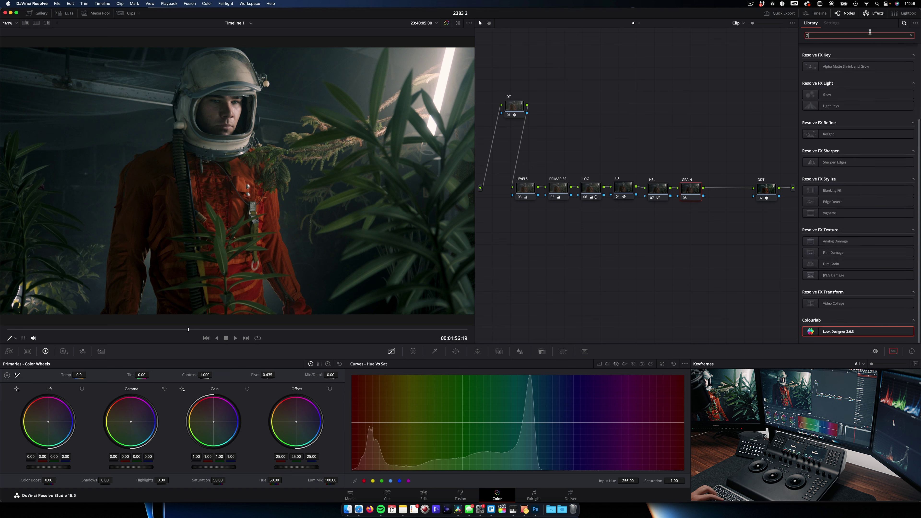
text(RAIN)
drag(830, 59, 690, 187)
click(866, 57)
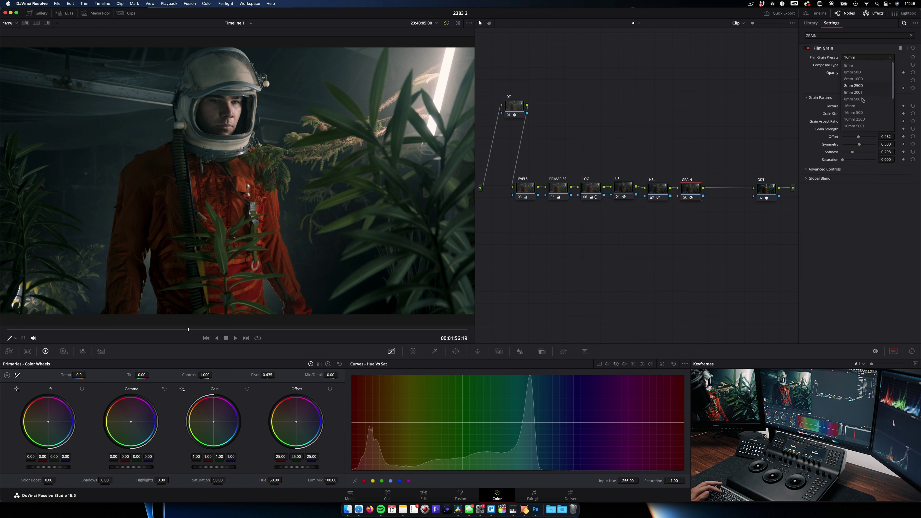
scroll(862, 110, down, 3)
click(861, 108)
drag(850, 130, 853, 130)
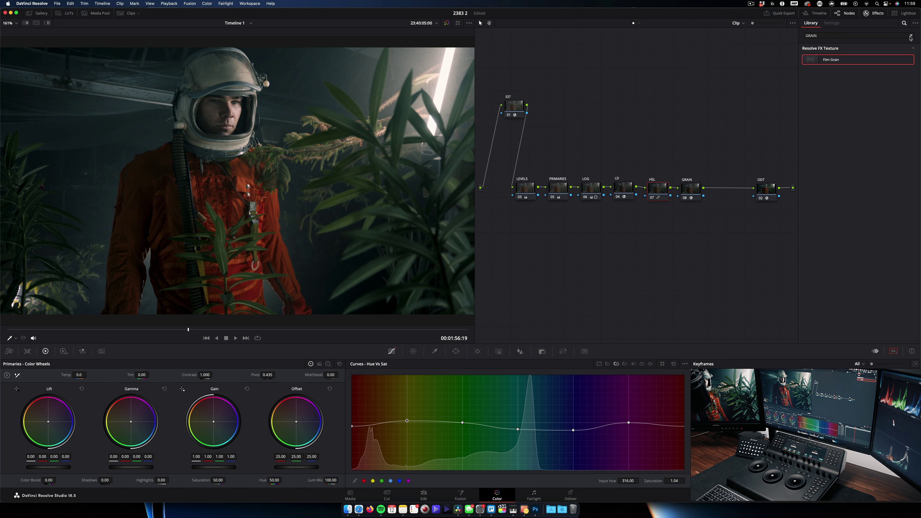
click(910, 35)
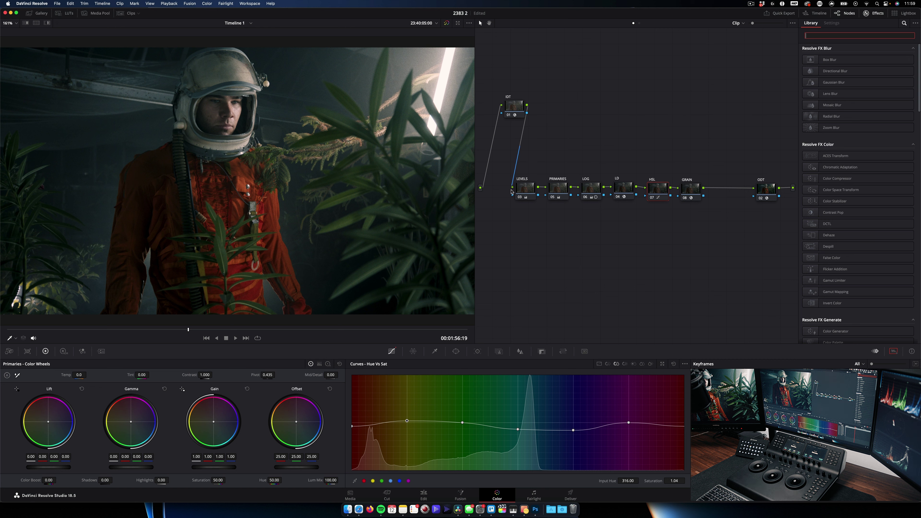
Shift the whole row of nodes from LEVELS to GRAIN closer to ODT
click(563, 194)
click(653, 189)
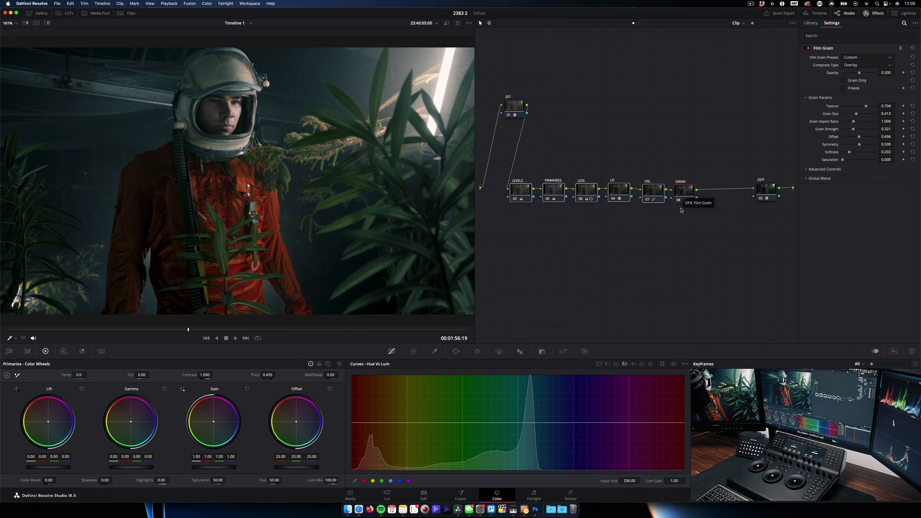
drag(684, 195, 717, 206)
click(703, 240)
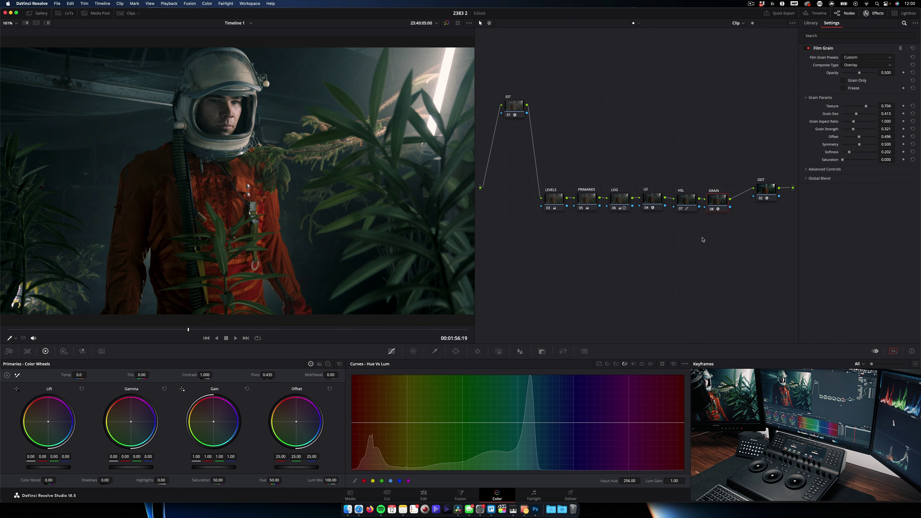
Add a serial node after IDT, place it below IDT and label it VIGNETTE
click(514, 107)
key(alt+s)
drag(553, 111, 515, 166)
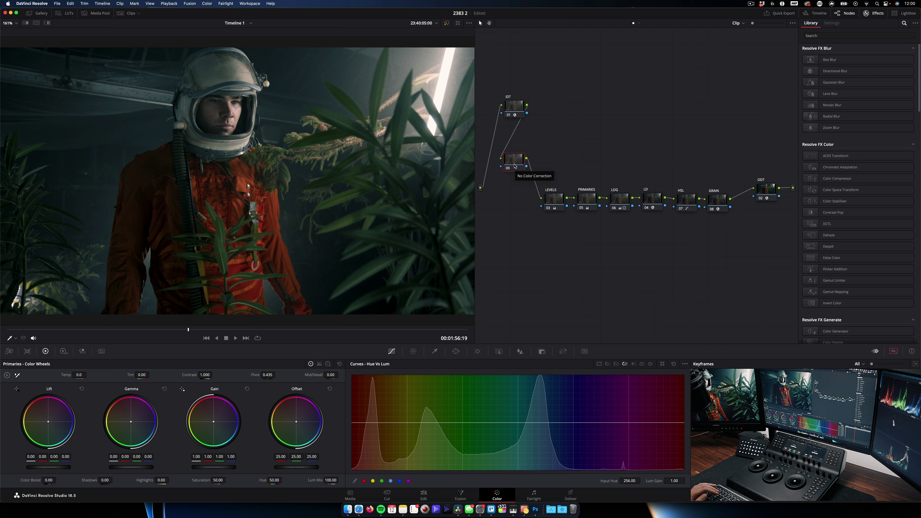
key(F2)
text(VIGNETTE)
key(Return)
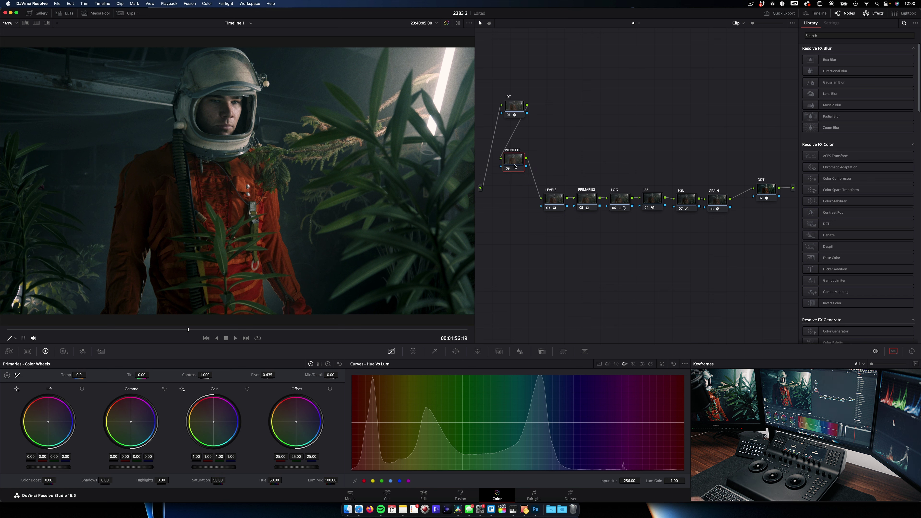
Darken the VIGNETTE node with an offset of 19.67 through a circle window, softened to 16.60 and enlarged beyond the frame's sides
click(457, 352)
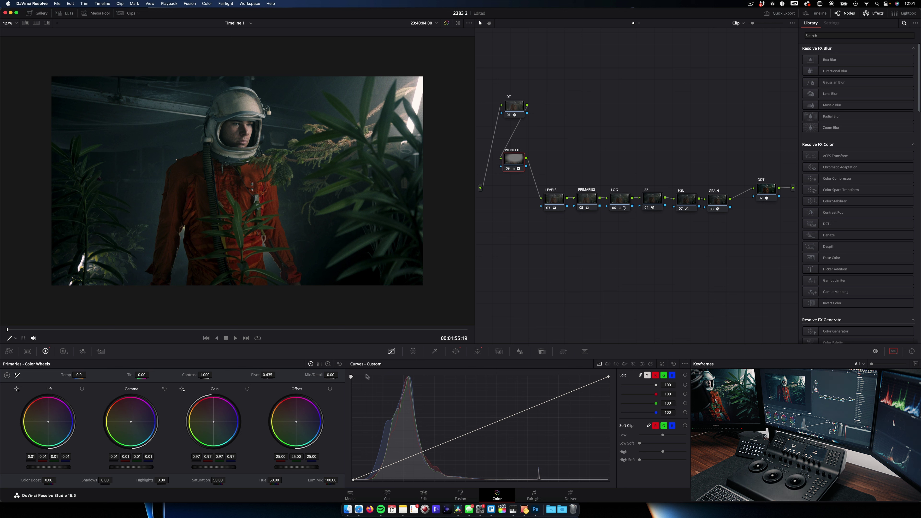
click(340, 364)
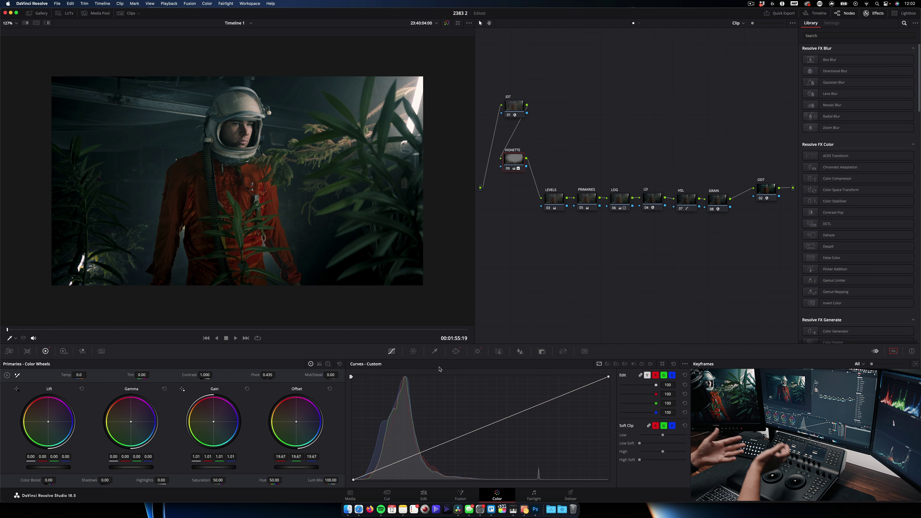
click(455, 351)
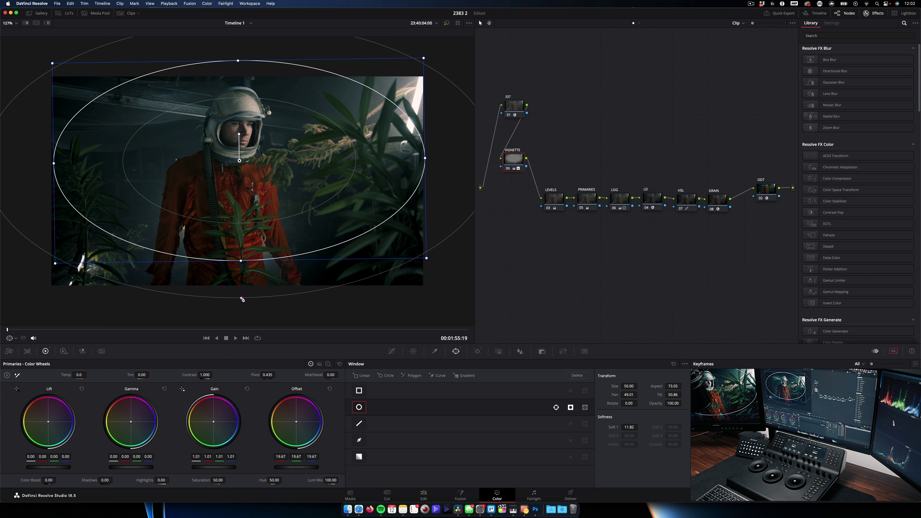
drag(242, 298, 242, 313)
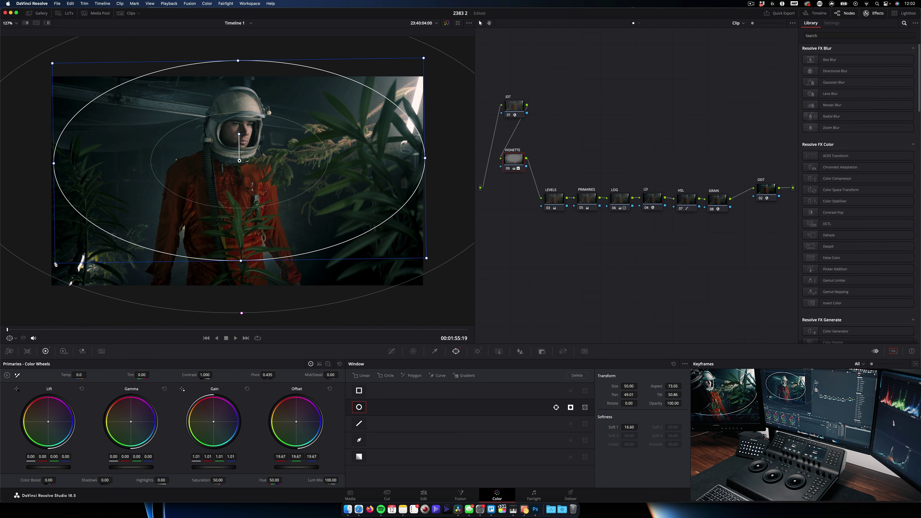
drag(56, 264, 35, 273)
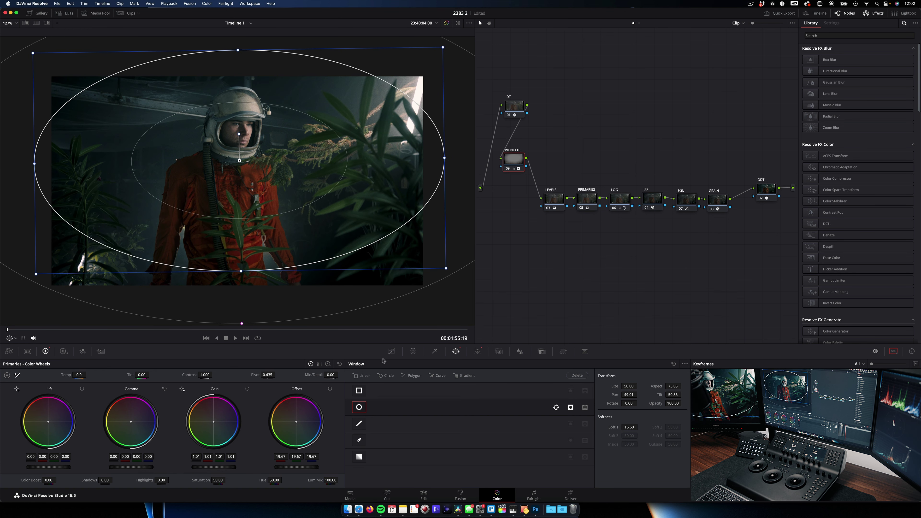
click(391, 351)
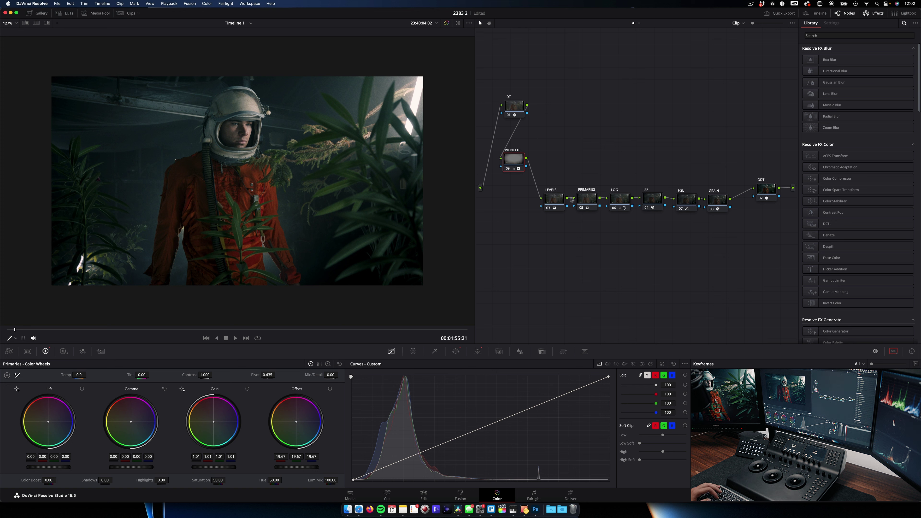
Compare the image with the PRIMARIES node disabled and enabled
click(583, 201)
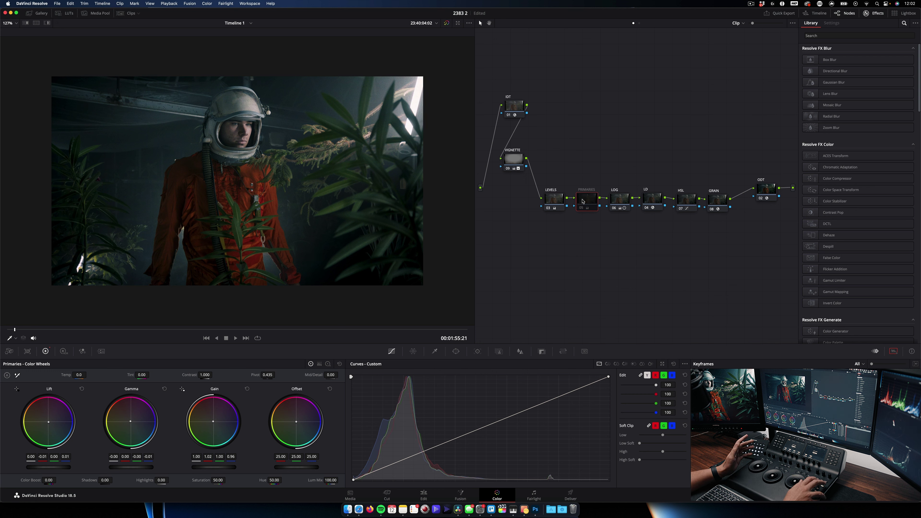
key(ctrl+d)
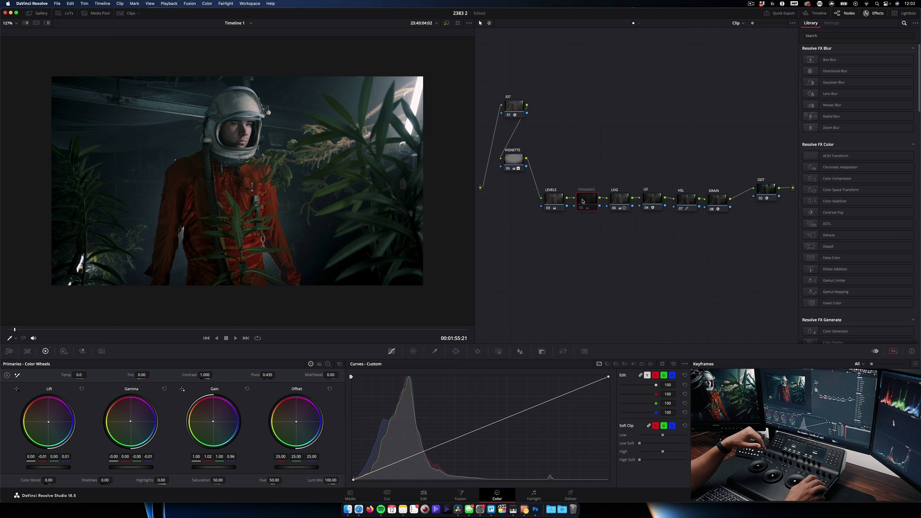
key(super+d)
key(super+d)
key(super+d)
key(super+d)
key(super+d)
key(super+d)
key(super+d)
Tune Look Designer on the LD node to contrast intensity 0.202, crunch 0.294 and negative intensity 0.624
click(652, 199)
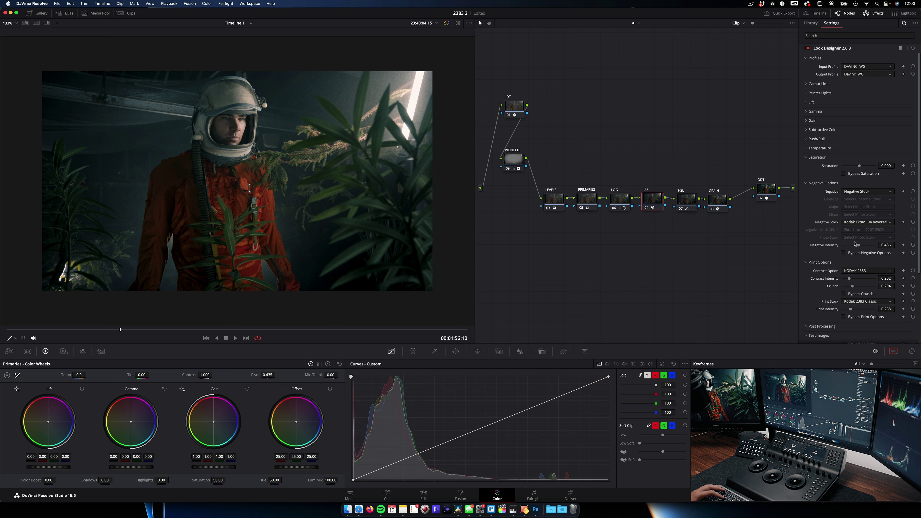
drag(858, 245, 863, 246)
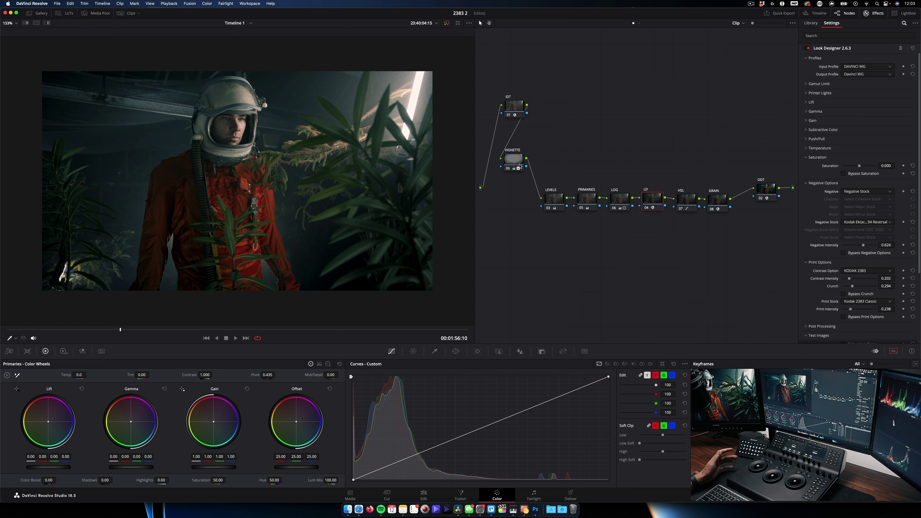
Move VIGNETTE up close to IDT and rearrange the lower row, leaving a gap between HSL and GRAIN
drag(519, 166, 525, 146)
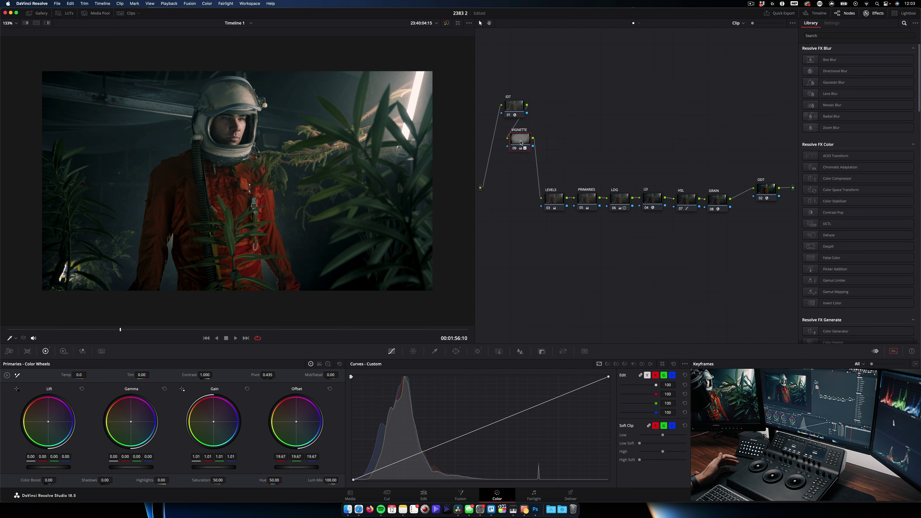
click(722, 192)
drag(676, 192, 728, 191)
Add a serial node after HSL and label it CON POP
click(645, 192)
key(alt+s)
double_click(675, 182)
text(CON POP)
key(Return)
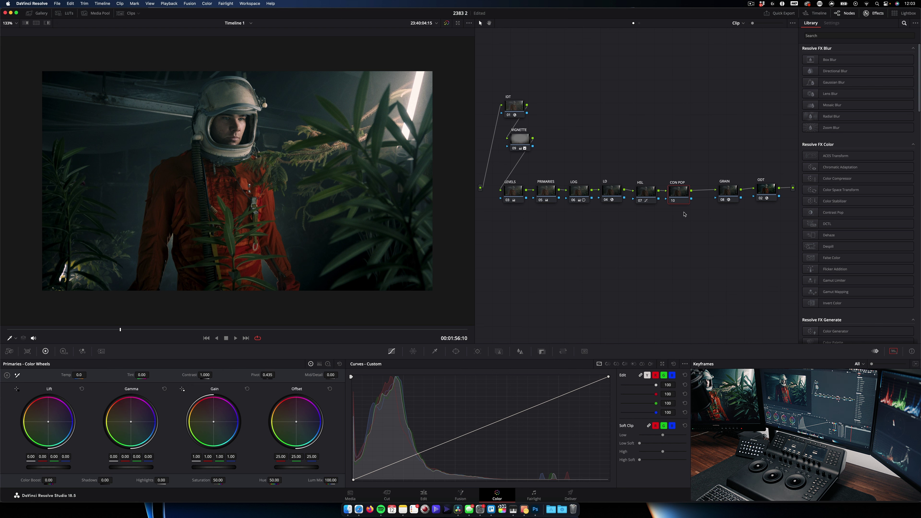
Apply the Contrast Pop effect to the CON POP node and set its detail amount to 0.050
click(909, 36)
text(CONT)
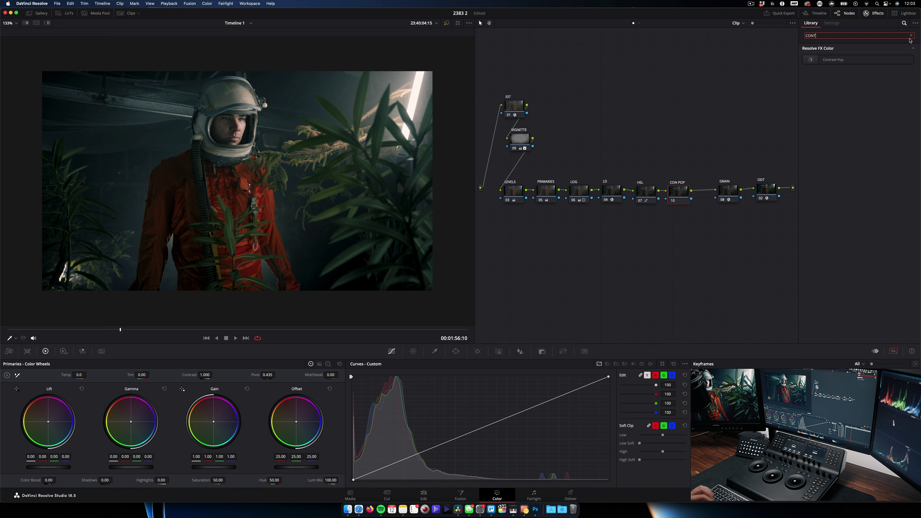
drag(834, 60, 678, 191)
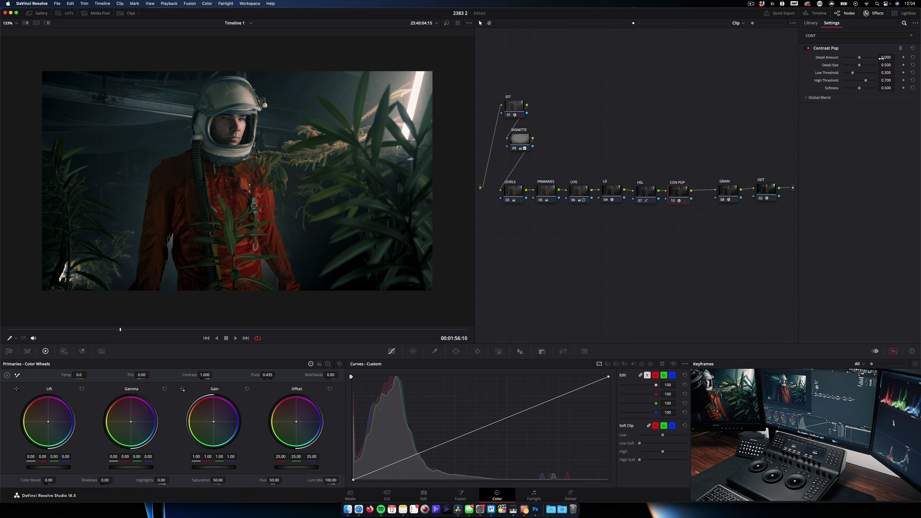
drag(885, 57, 896, 57)
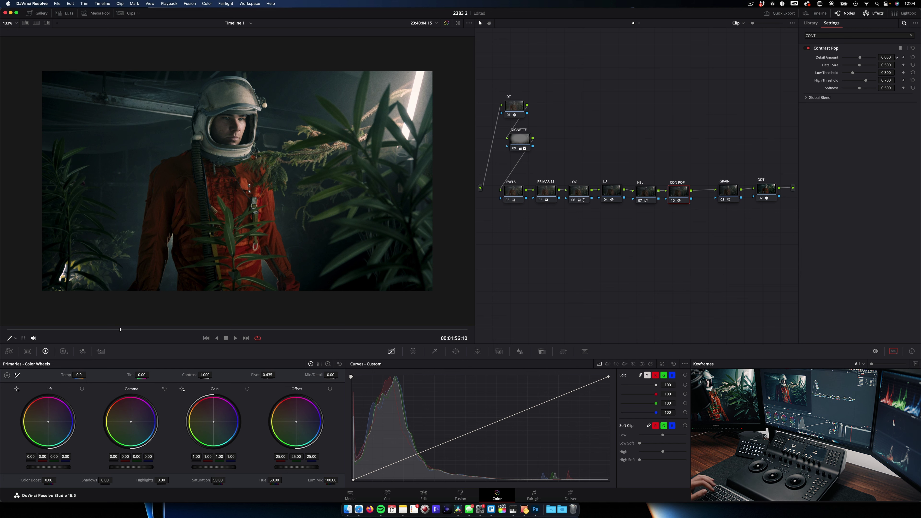
Compare the image with and without the CON POP node, full frame and close up on the astronaut
key(super+d)
key(super+d)
key(super+d)
key(super+d)
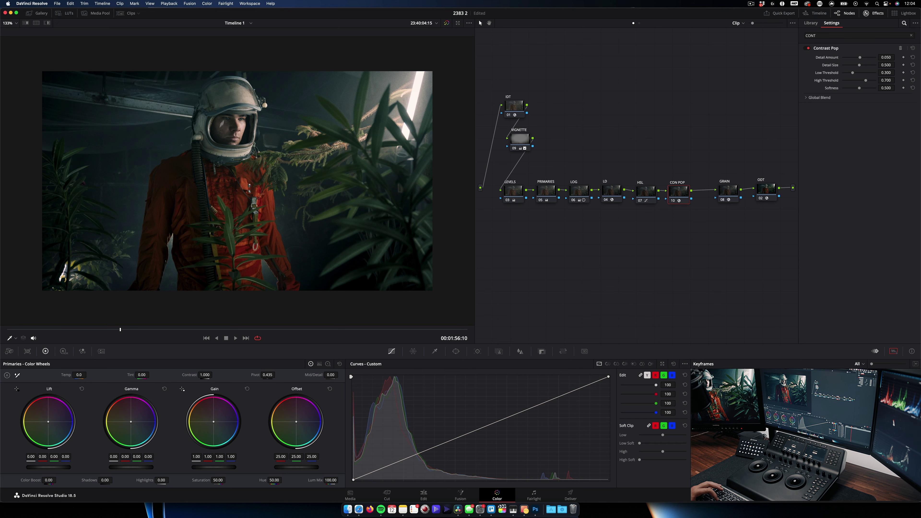
scroll(245, 144, up, 3)
scroll(246, 143, up, 3)
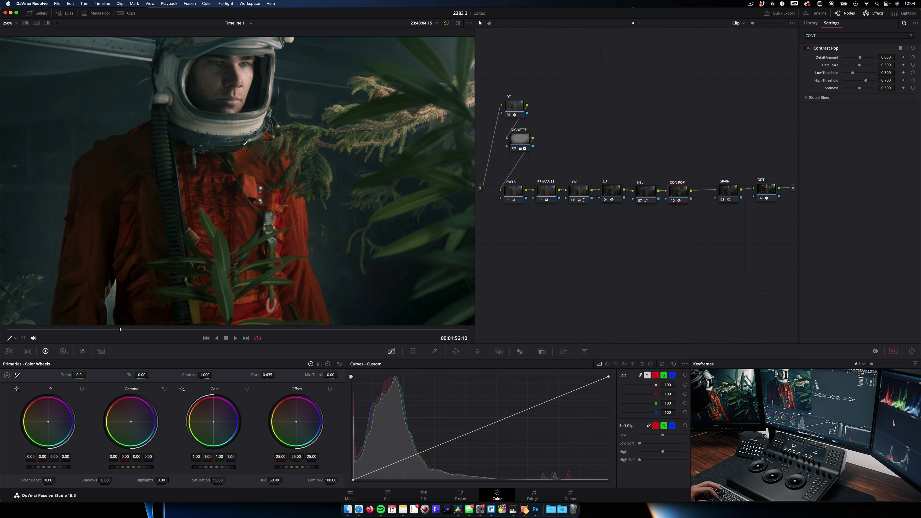
key(super+d)
key(super+d)
key(super+d)
key(super+d)
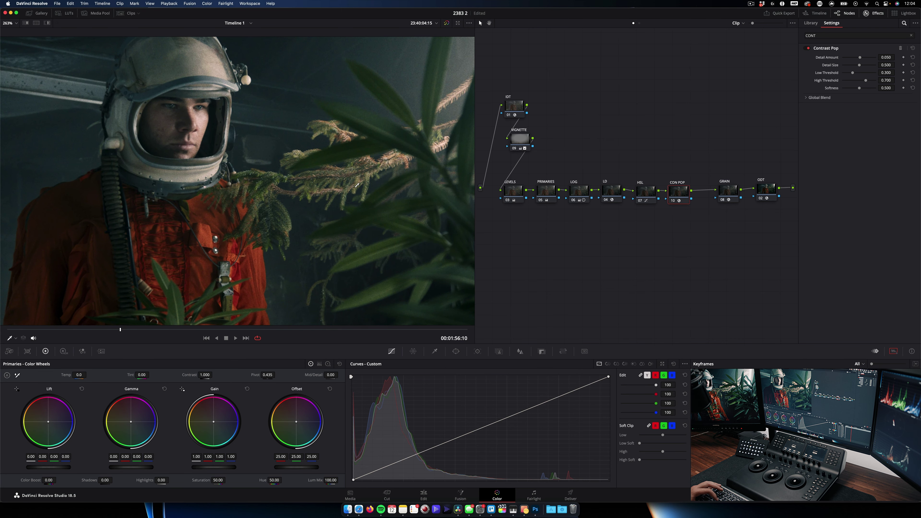
Add a serial node after CON POP and label it TEXT
key(alt+s)
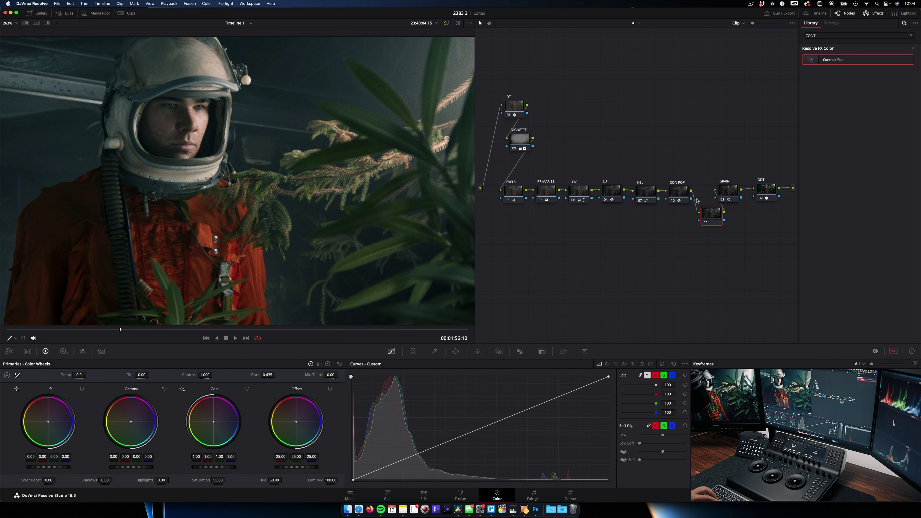
text(EXT)
key(Return)
Apply the Texture Pop effect to the TEXT node and set its Details value to 0.101
double_click(894, 35)
text(TEXTUT)
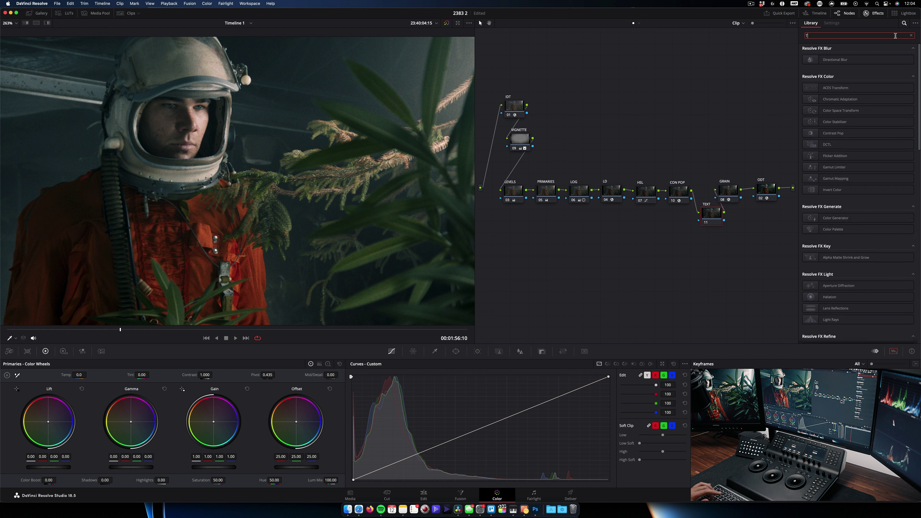
drag(832, 60, 712, 214)
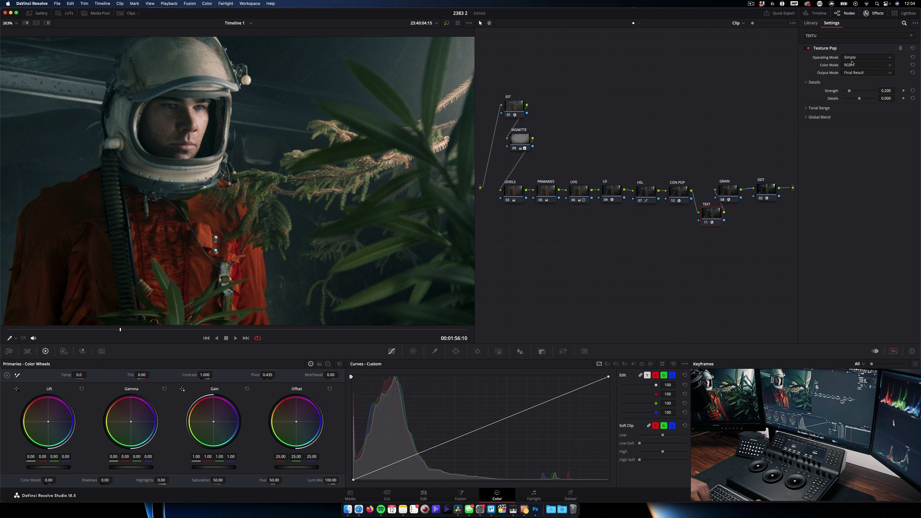
drag(859, 99, 860, 99)
Compare the image with and without the TEXT node, and with CON POP and TEXT switched off together
scroll(259, 152, down, 5)
key(super+d)
key(super+d)
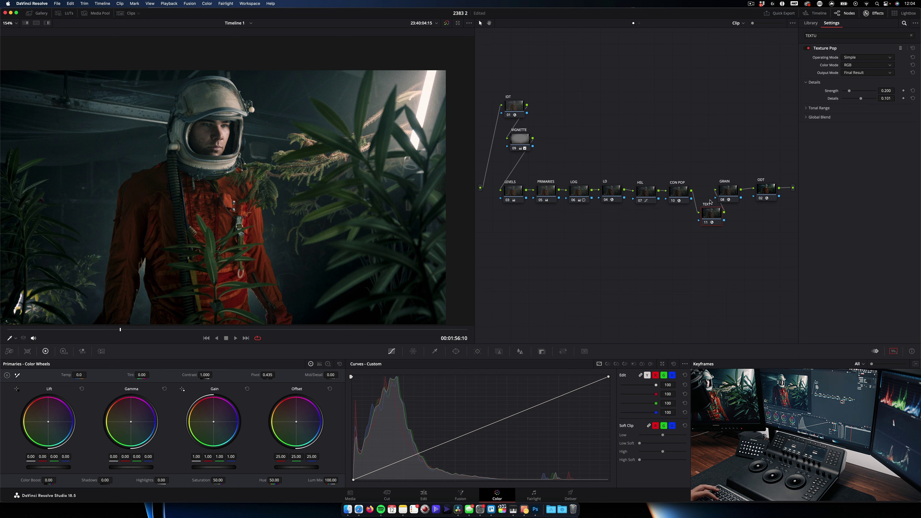
key(super+d)
key(super+d)
drag(676, 174, 712, 220)
key(super+d)
key(super+d)
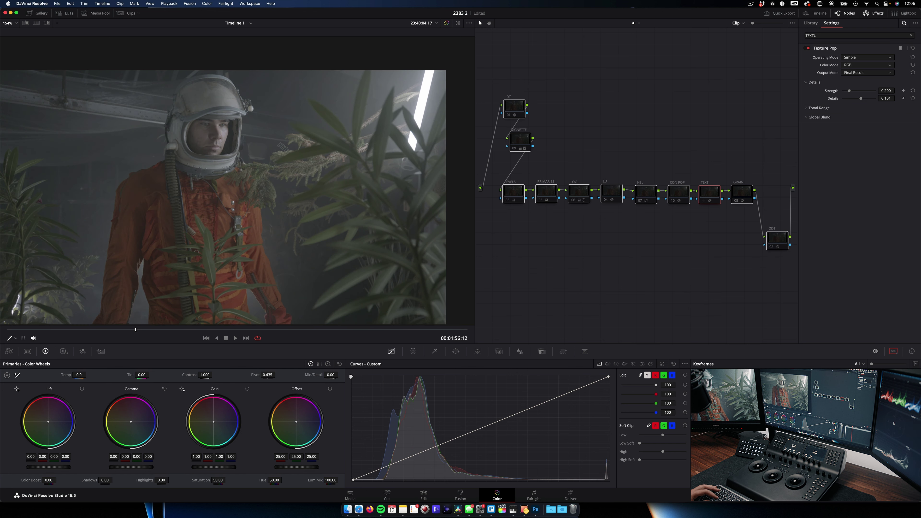
Switch the disabled IDT, ODT and LD nodes back on one after another
click(514, 106)
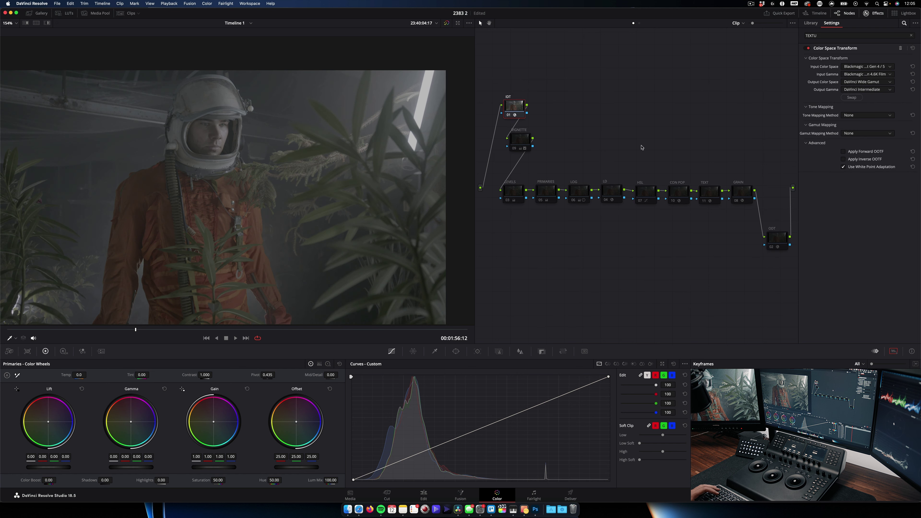
click(776, 238)
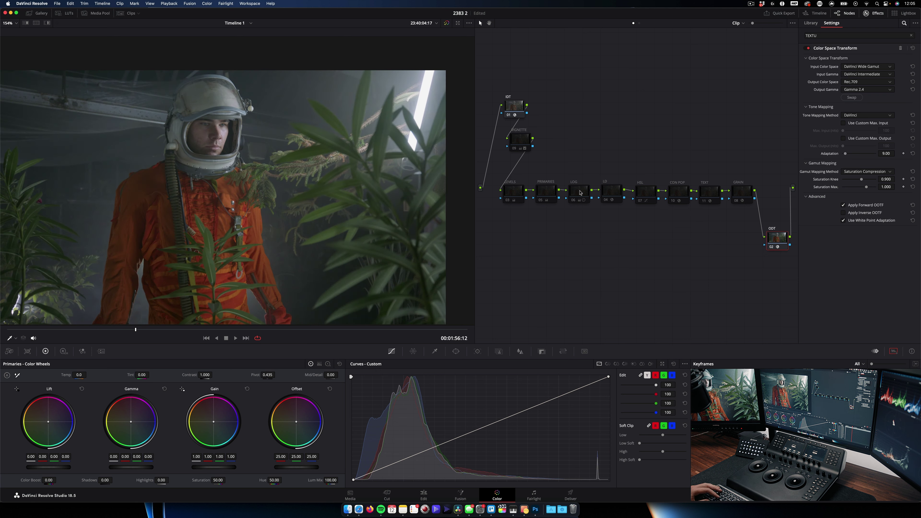
click(611, 191)
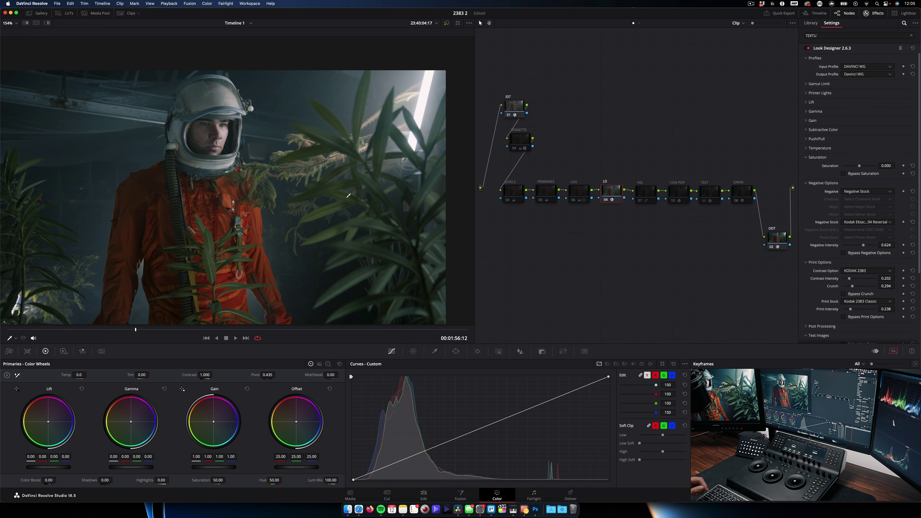
Switch the LEVELS, PRIMARIES and LOG nodes back on
click(810, 22)
click(545, 192)
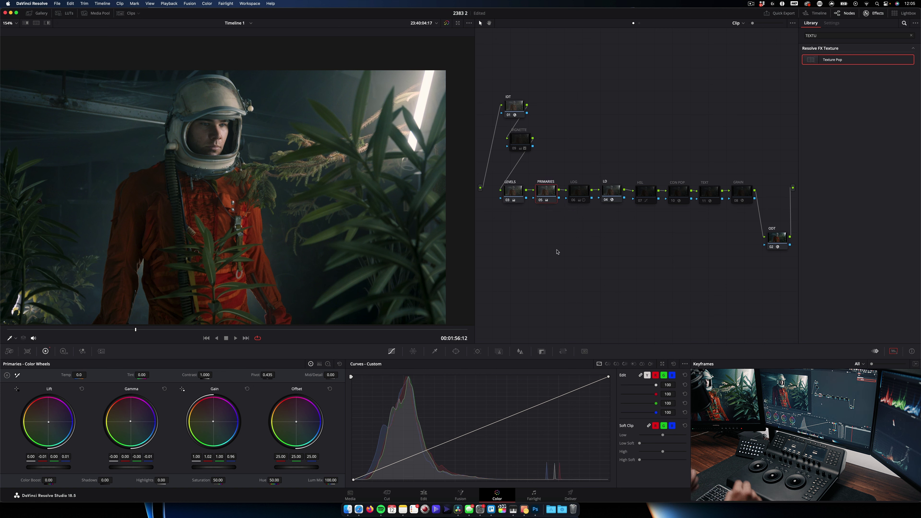
key(super+s)
click(578, 192)
key(super+d)
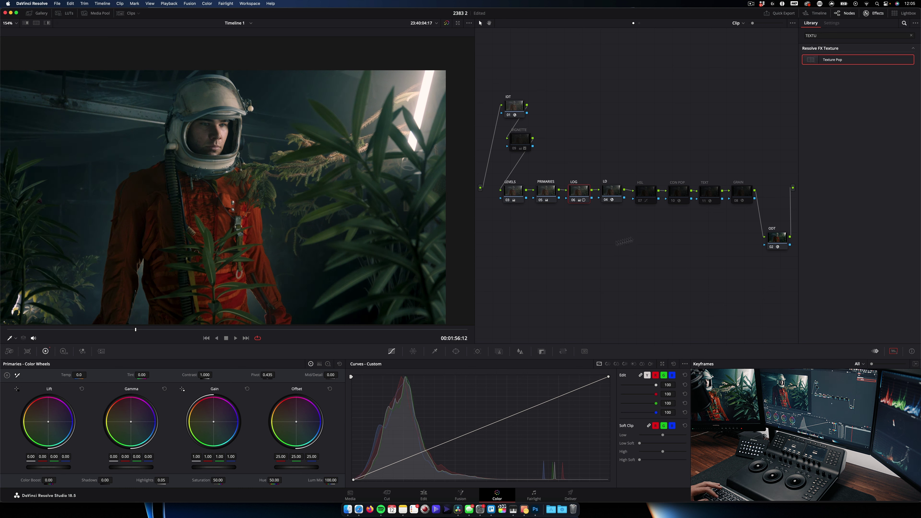
Switch the HSL node back on and compare the image with and without it
click(648, 195)
key(super+d)
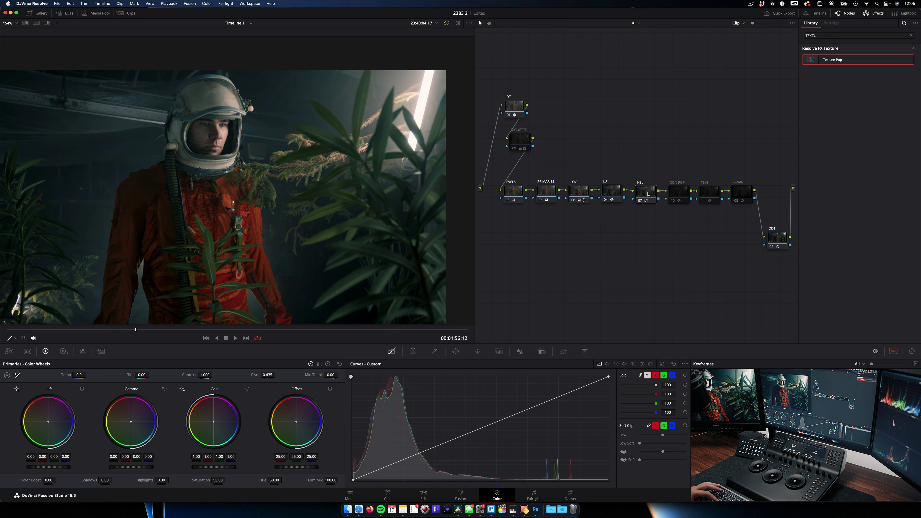
key(super+d)
key(super+d)
key(super+d)
key(super+d)
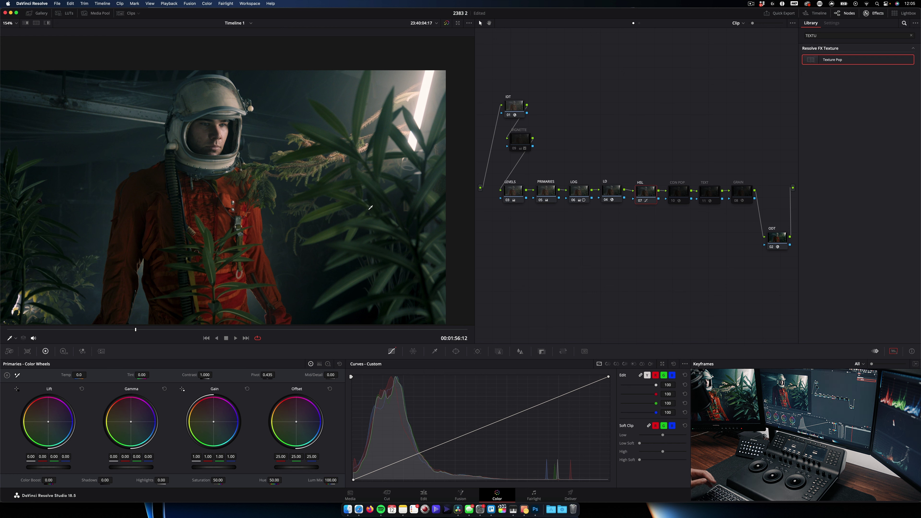
Switch the VIGNETTE, CON POP and TEXT nodes back on in turn
click(528, 141)
key(super+d)
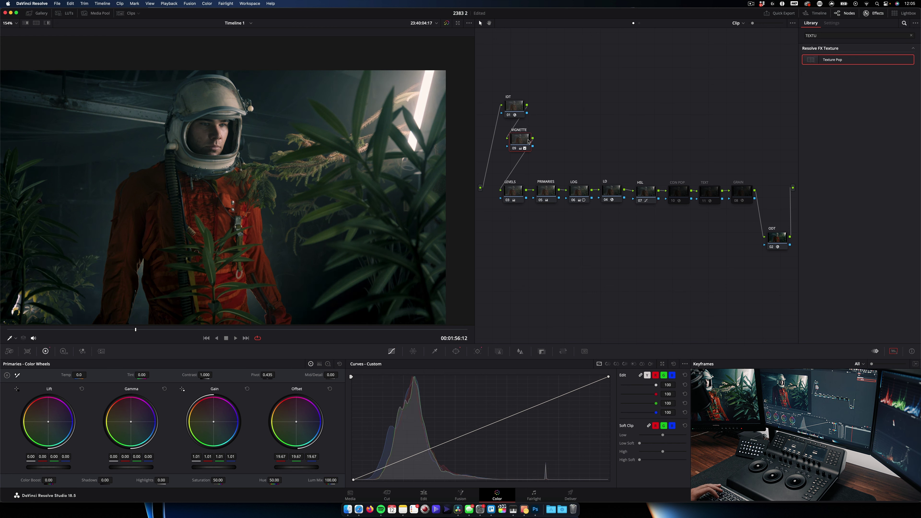
click(682, 195)
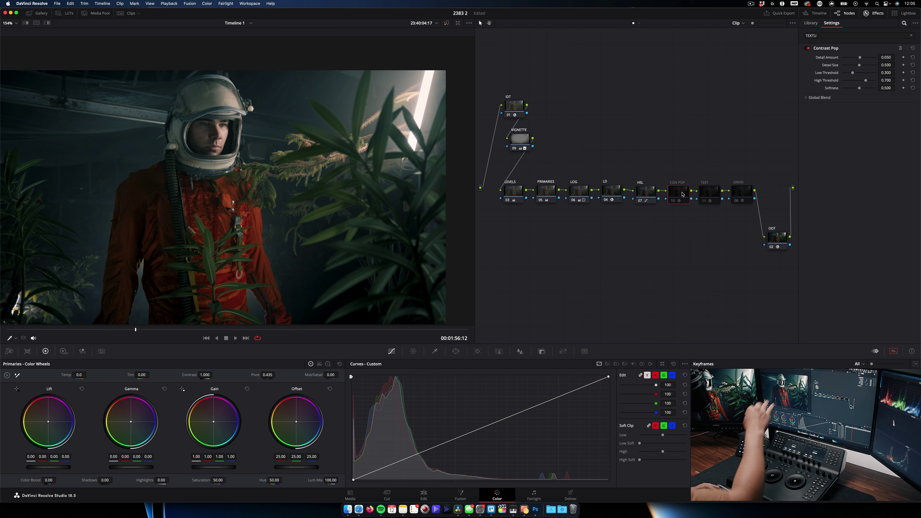
key(super+d)
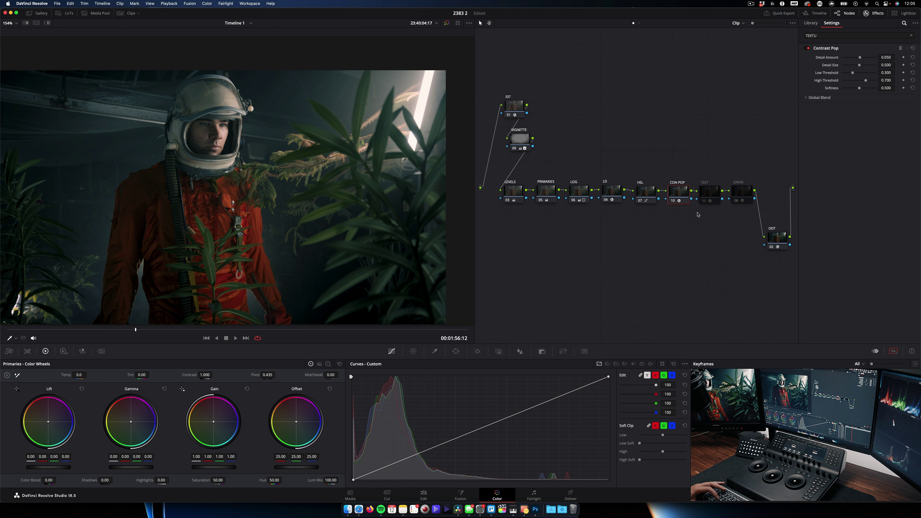
click(705, 194)
key(super+d)
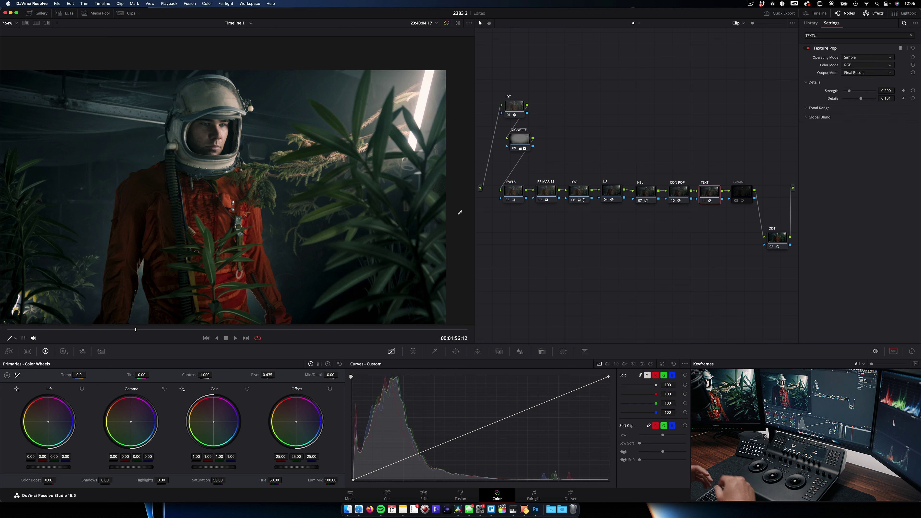